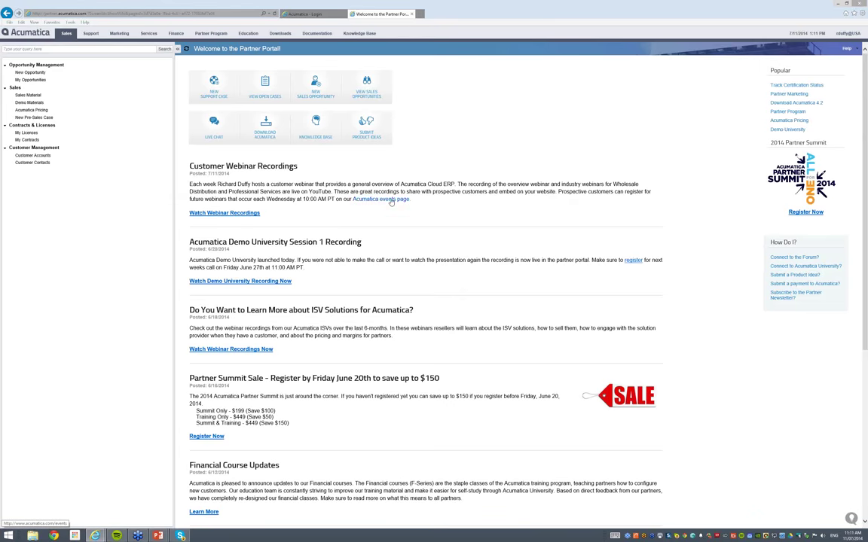
# Go to the Acumatica events page and view the July 16 Welcome to Acumatica Cloud ERP webinar details
pyautogui.click(391, 202)
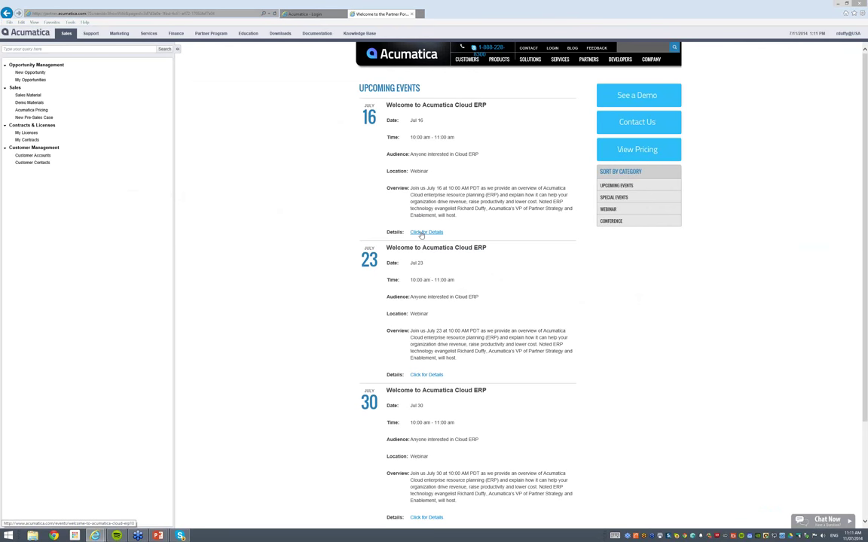
pyautogui.rightClick(421, 234)
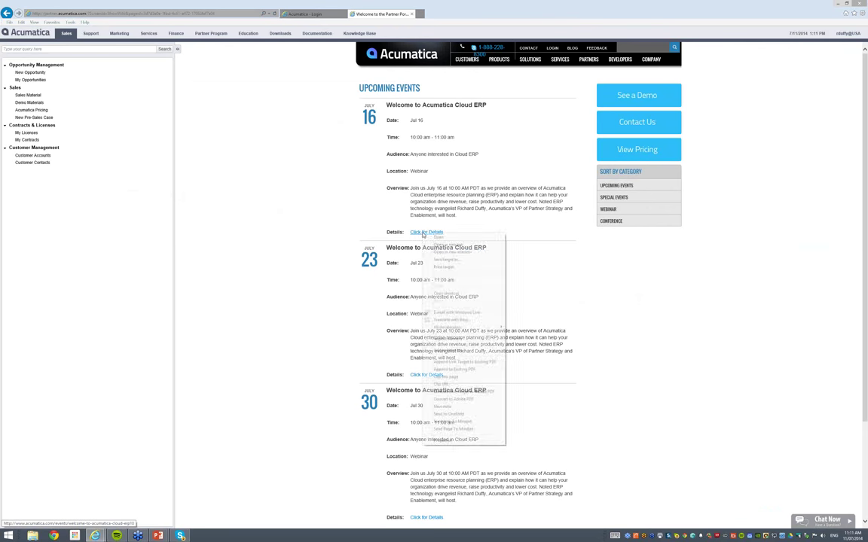
pyautogui.click(428, 242)
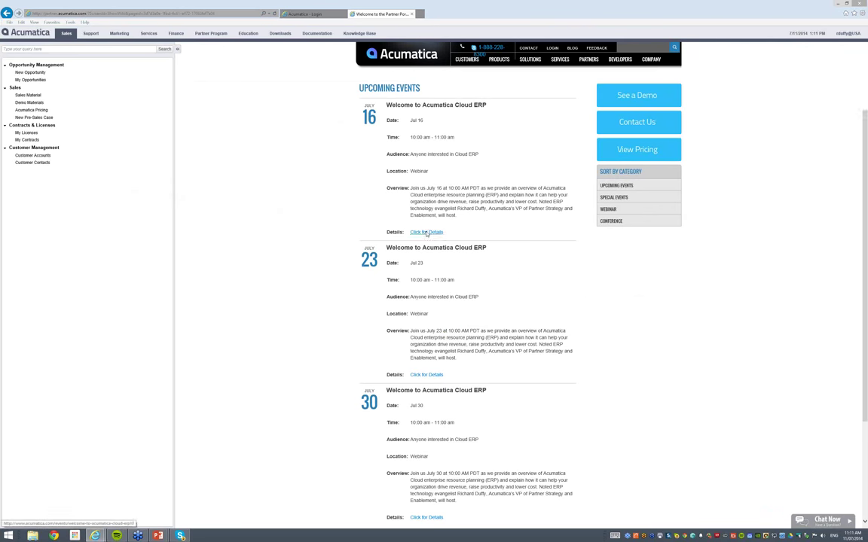
pyautogui.click(426, 232)
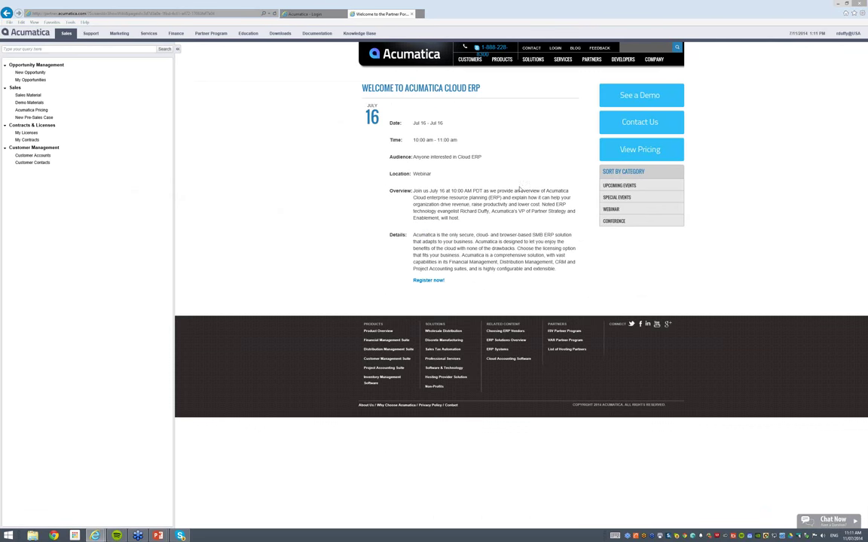
# Follow the Register now! link for the July 16 webinar
pyautogui.click(427, 288)
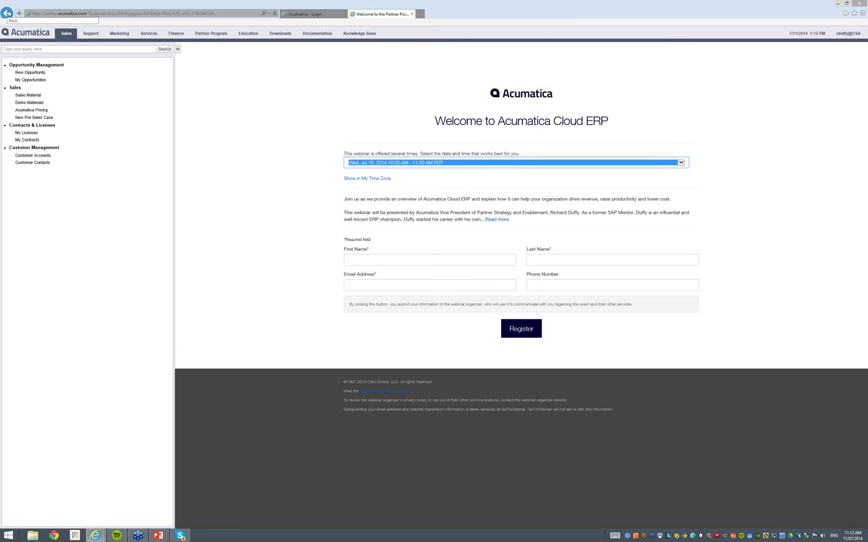
# Navigate back from the webinar registration form to the Partner Portal welcome page
pyautogui.press('alt')
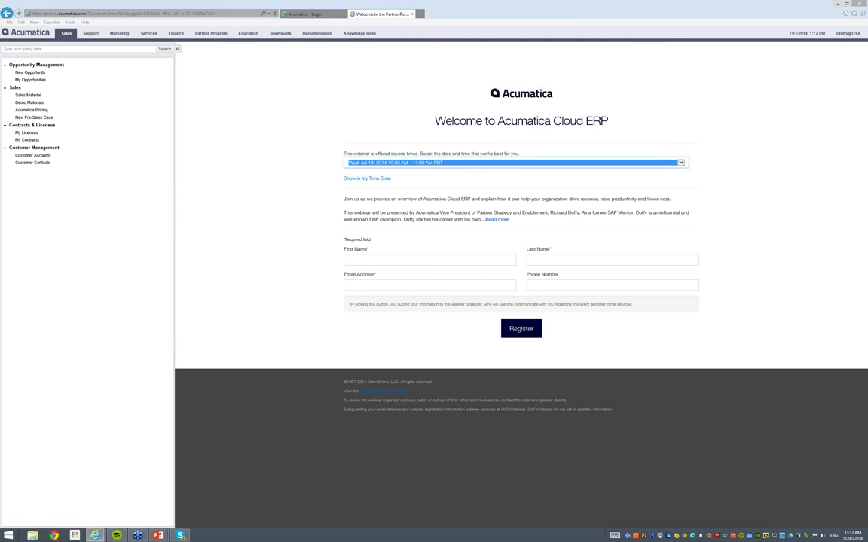
pyautogui.click(6, 13)
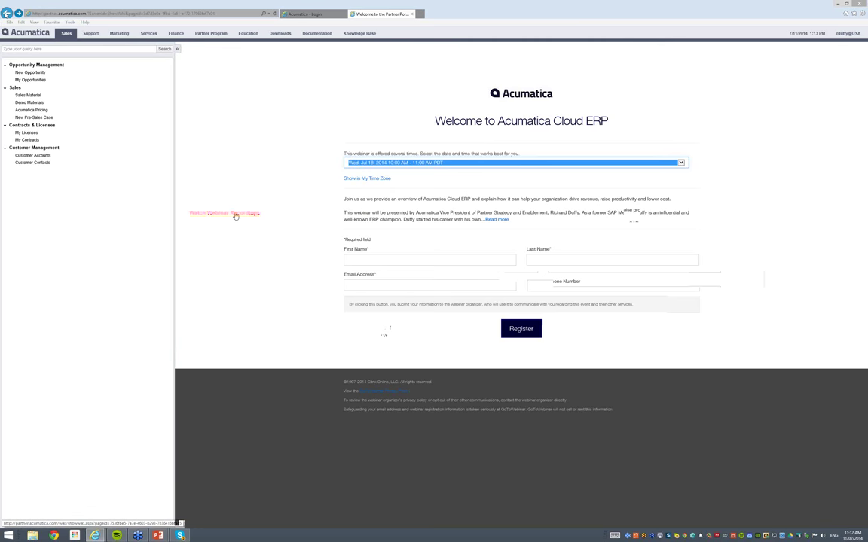
pyautogui.click(234, 214)
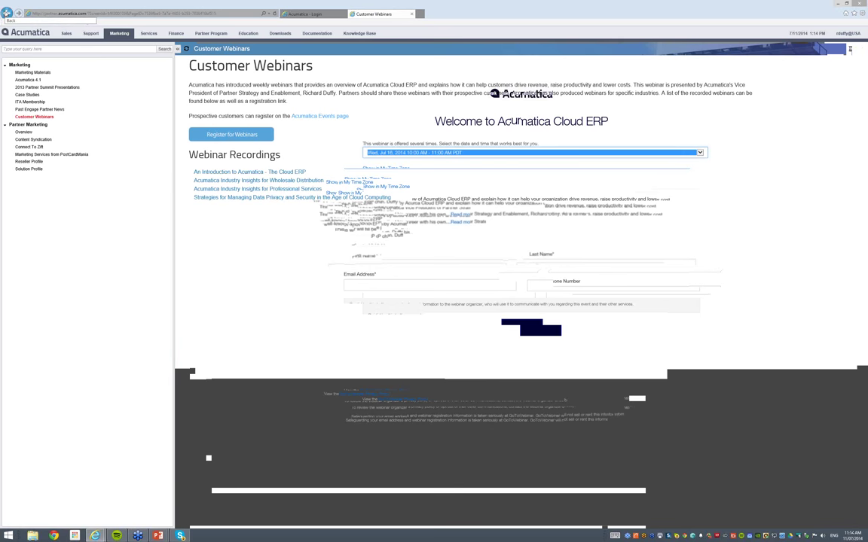
pyautogui.click(6, 13)
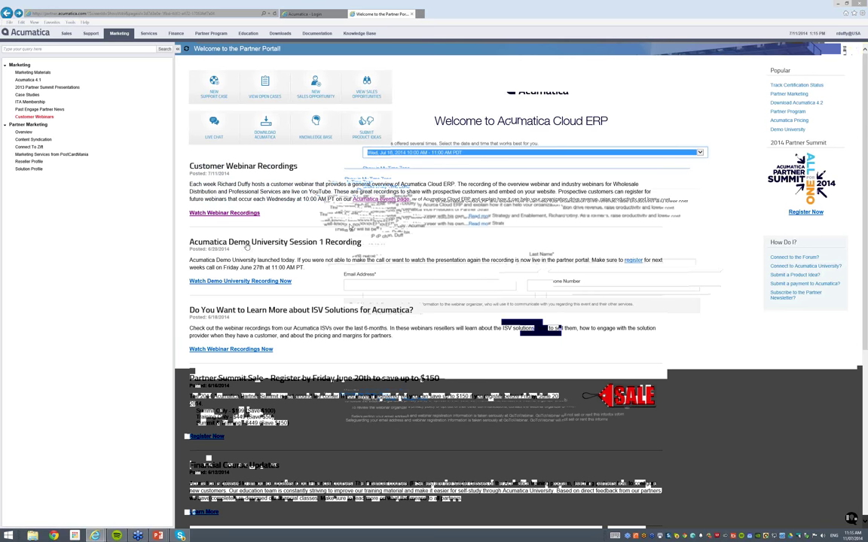
pyautogui.click(226, 286)
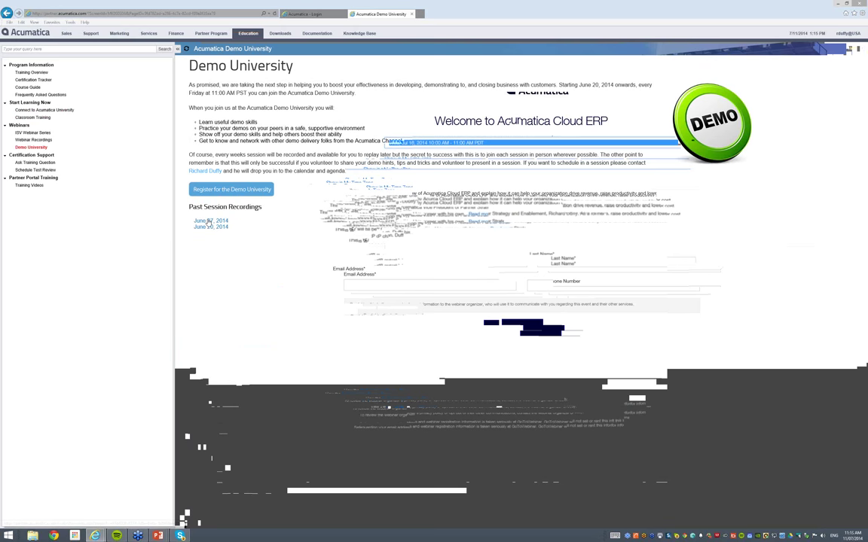
# Open the June 27, 2014 Demo University recording page for Semester 1, Lesson 2
pyautogui.click(211, 221)
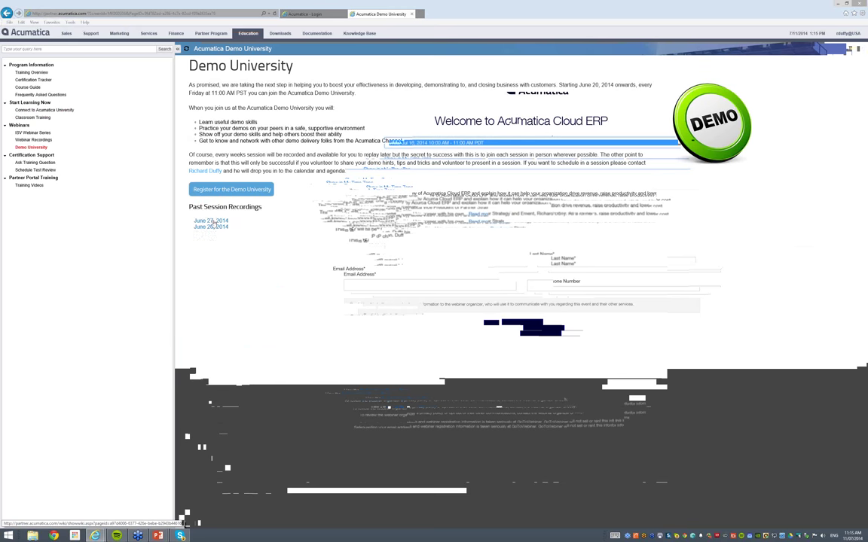
pyautogui.click(213, 223)
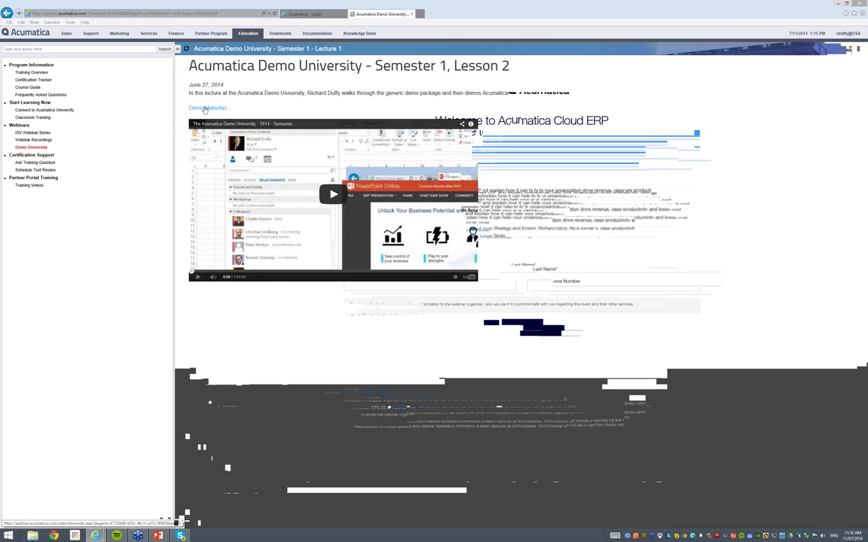
# Switch to the Acumatica - Login tab showing the demo server login page
pyautogui.click(316, 14)
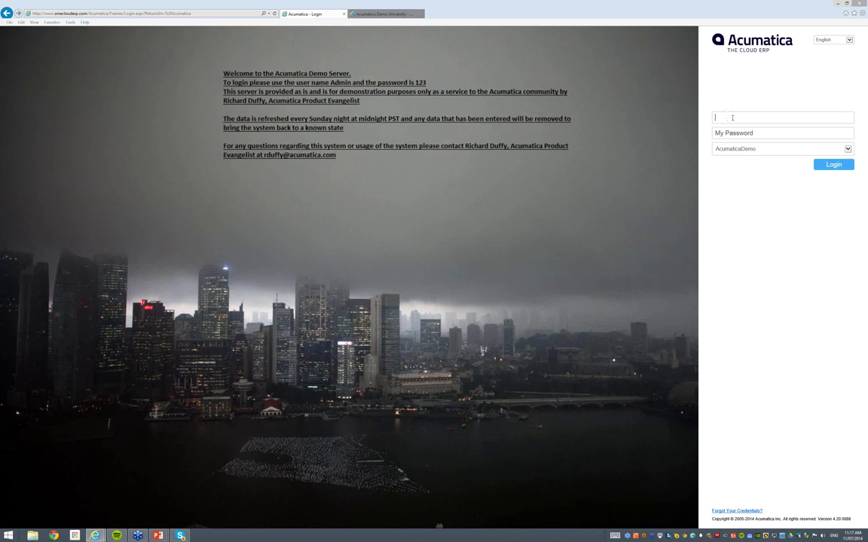
# Log in to the AcumaticaDemo company with the demo user name and password
pyautogui.write('admin')
pyautogui.press('Tab')
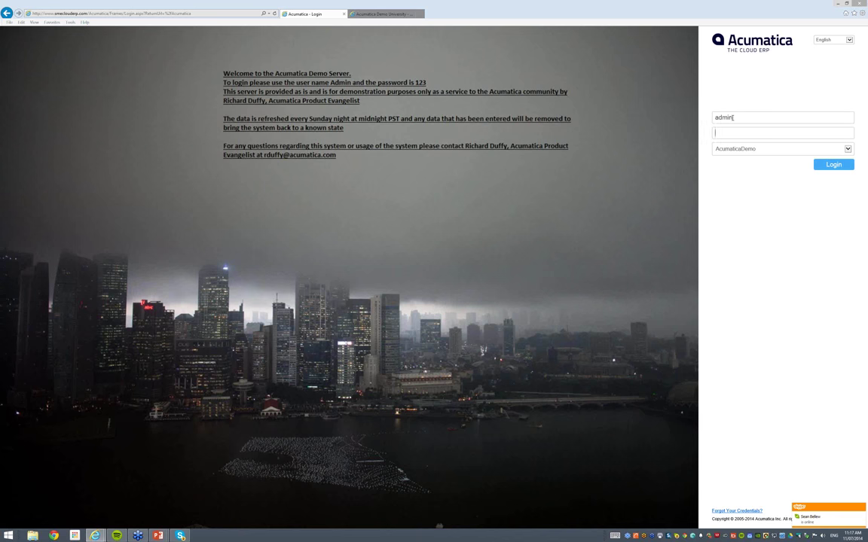
pyautogui.write('123')
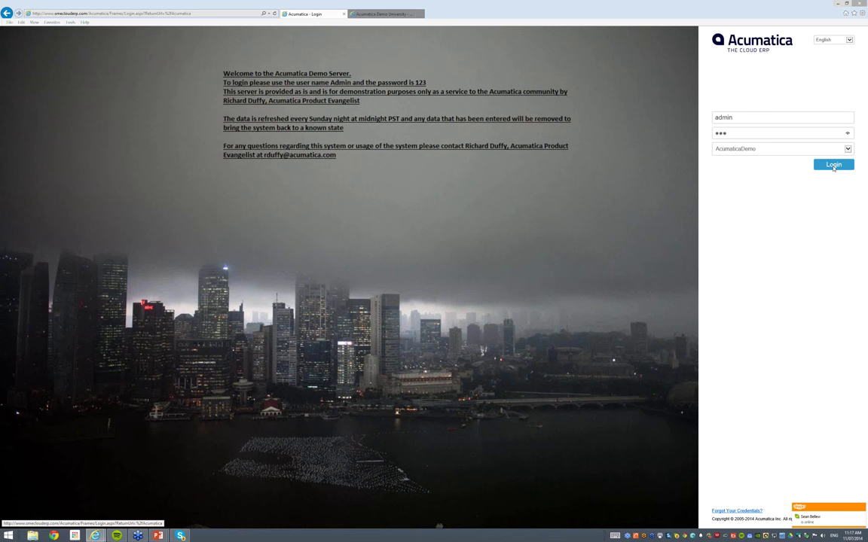
pyautogui.click(833, 165)
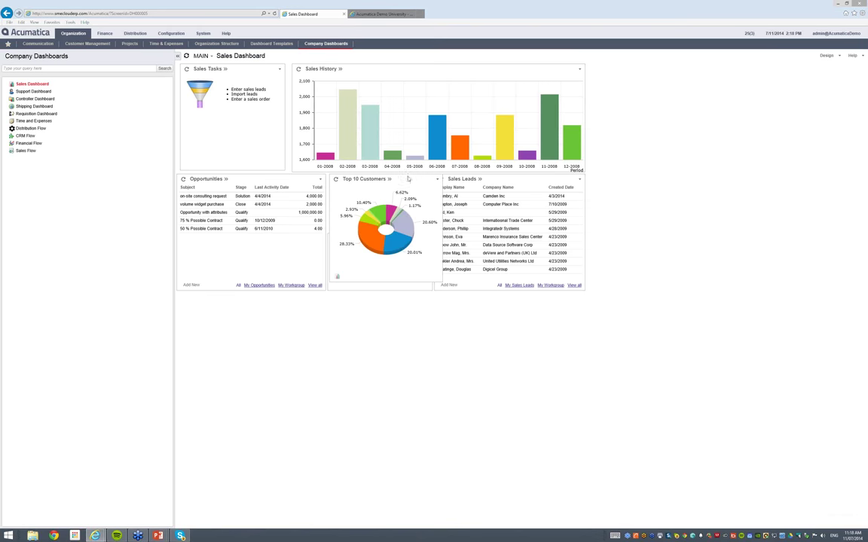
# Drag the Top 10 Customers widget down to sit below Opportunities on the Sales Dashboard
pyautogui.moveTo(408, 181); pyautogui.dragTo(396, 301)
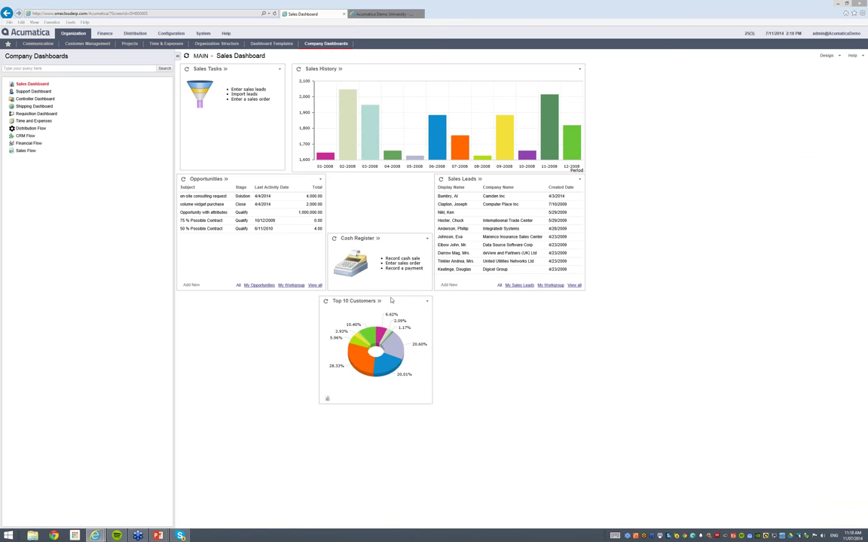
pyautogui.moveTo(390, 300); pyautogui.dragTo(264, 291)
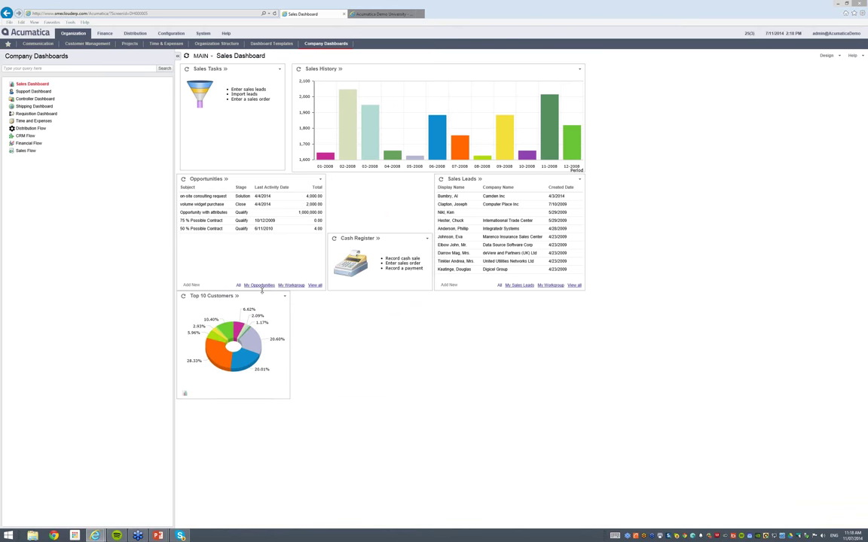
pyautogui.click(203, 34)
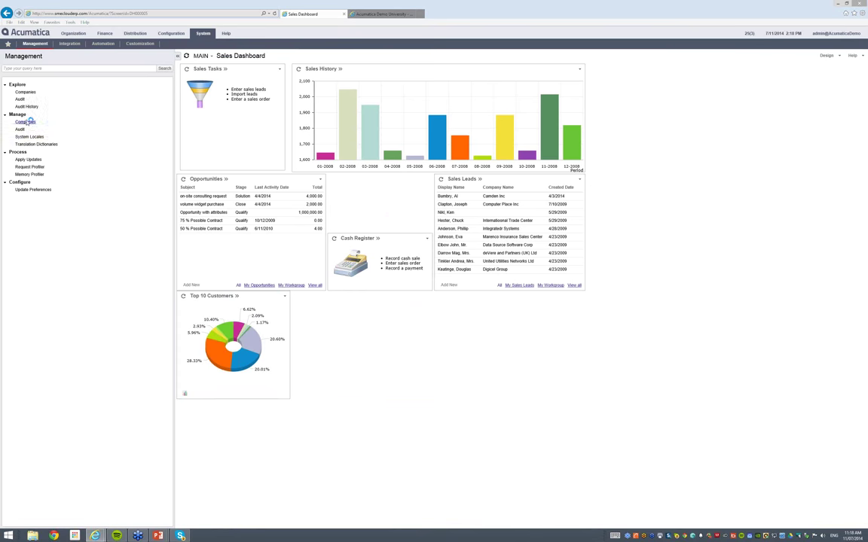
pyautogui.click(26, 122)
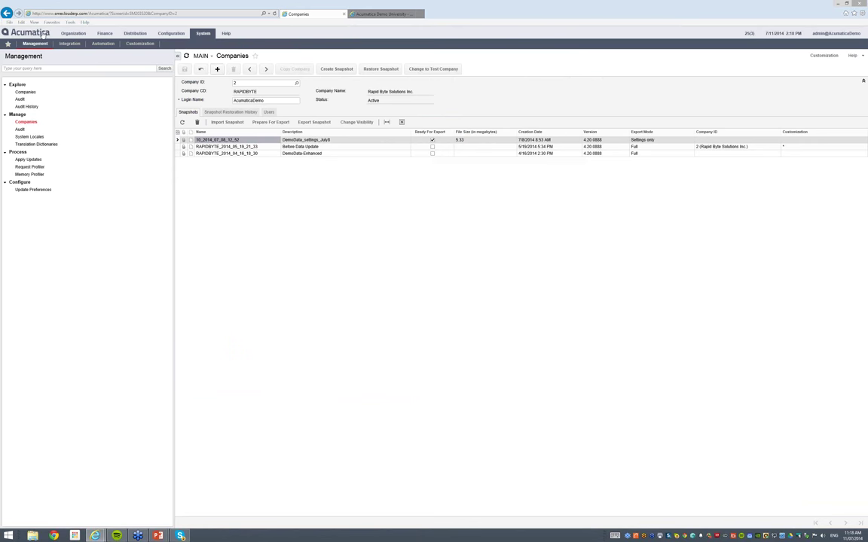
pyautogui.click(44, 35)
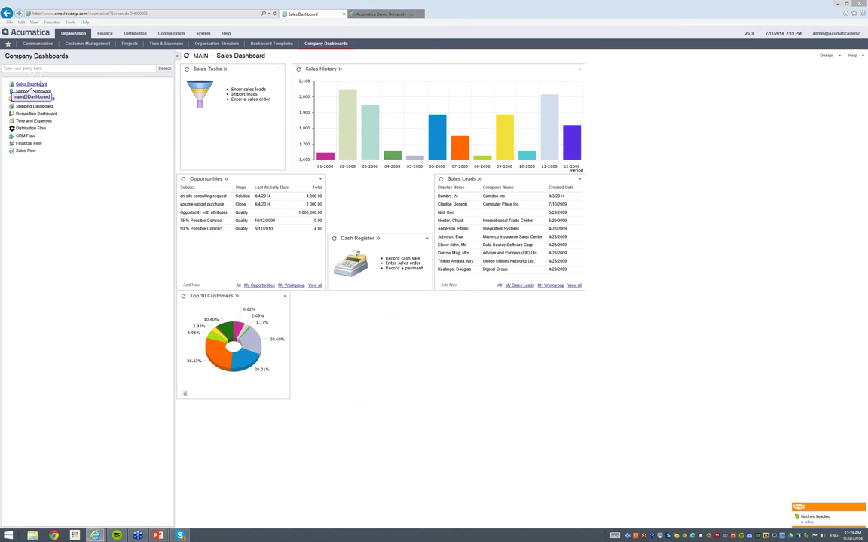
# Open the Sales Dashboard from the left navigation list
pyautogui.click(67, 69)
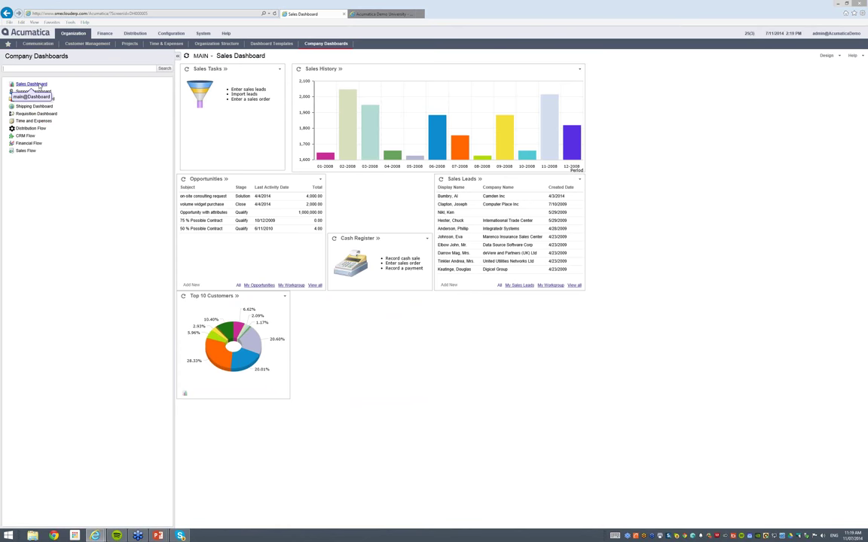
pyautogui.click(32, 85)
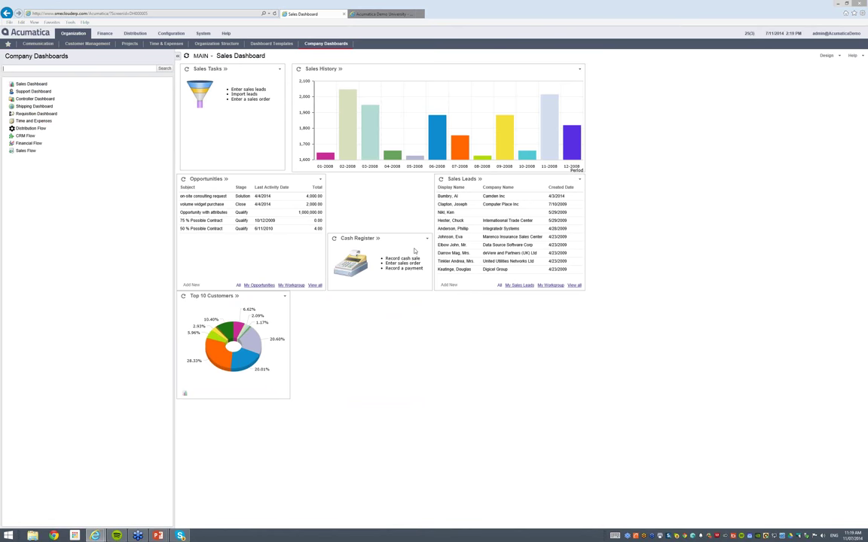
# Place Cash Register beside Opportunities and Top 10 Customers beneath it, shrinking its width and height
pyautogui.moveTo(405, 240); pyautogui.dragTo(404, 179)
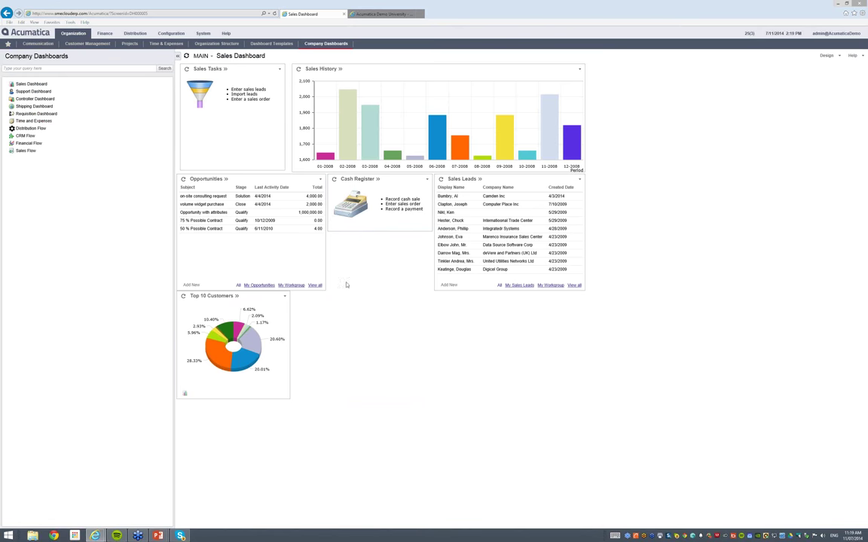
pyautogui.moveTo(265, 299); pyautogui.dragTo(414, 239)
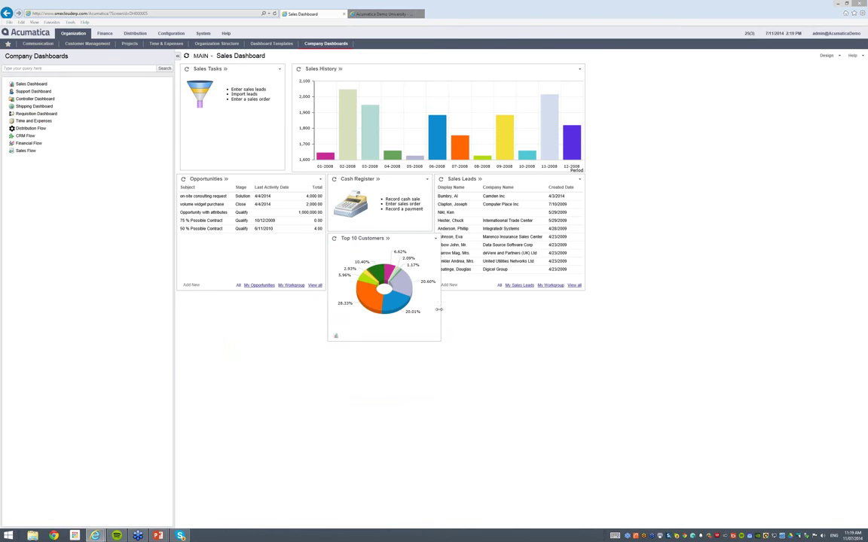
pyautogui.moveTo(438, 309); pyautogui.dragTo(430, 310)
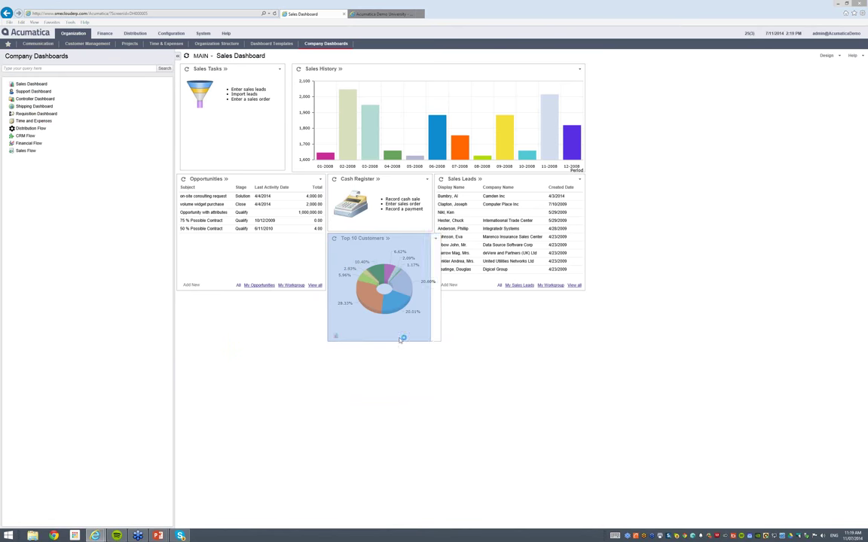
pyautogui.moveTo(401, 339); pyautogui.dragTo(404, 339)
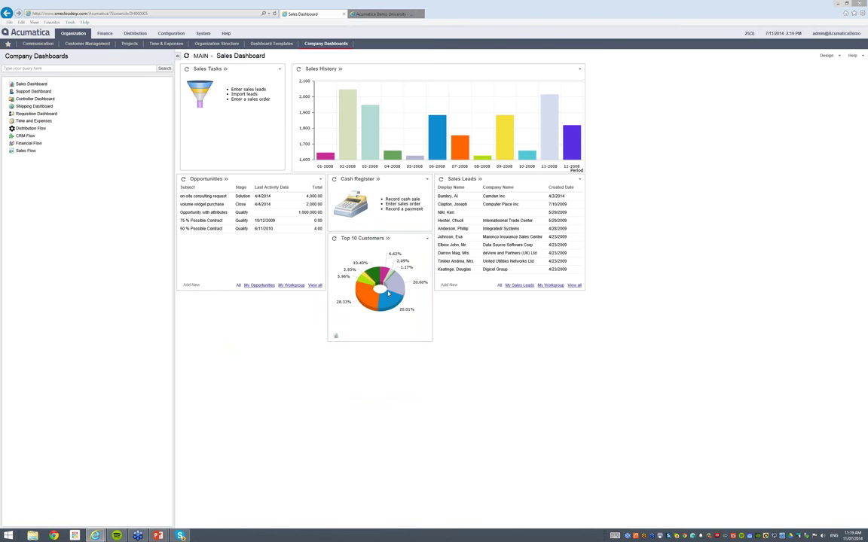
pyautogui.moveTo(390, 340); pyautogui.dragTo(389, 290)
pyautogui.press('super+Tab')
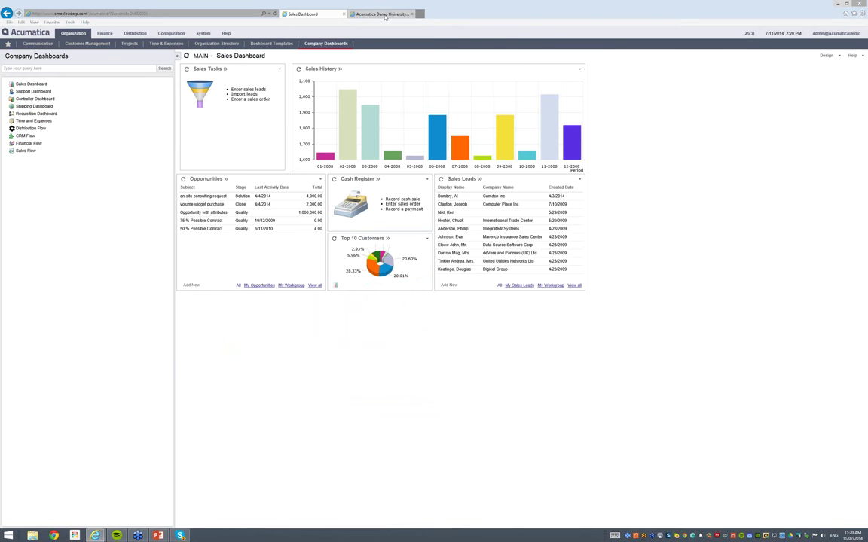
# Switch to the Acumatica Demo University Semester 1, Lesson 2 lecture tab
pyautogui.click(386, 15)
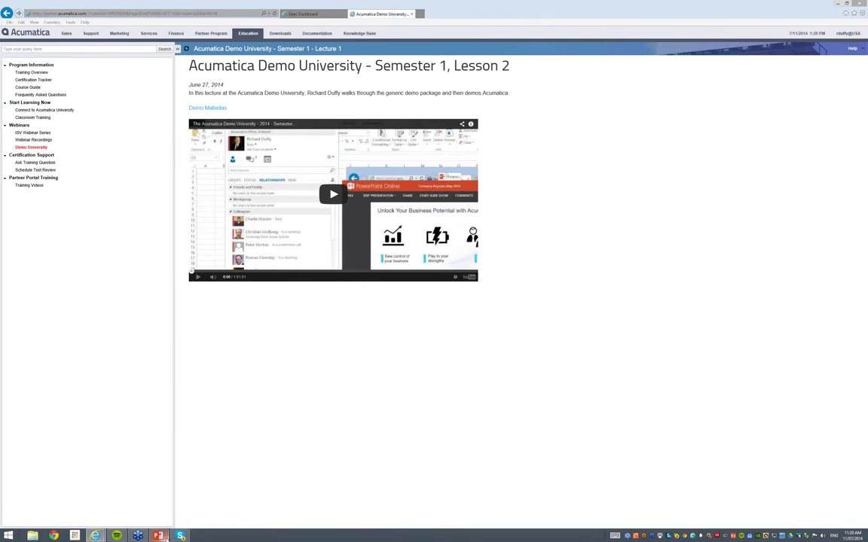
# Bring the 'Our Agenda for Today's Lecture' PowerPoint slide to the front, then switch back to the browser
pyautogui.moveTo(158, 535)
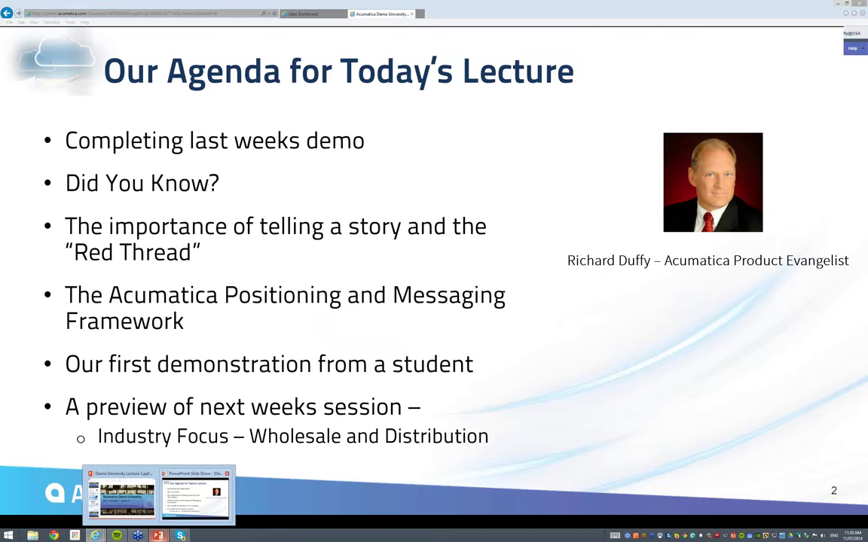
pyautogui.click(183, 506)
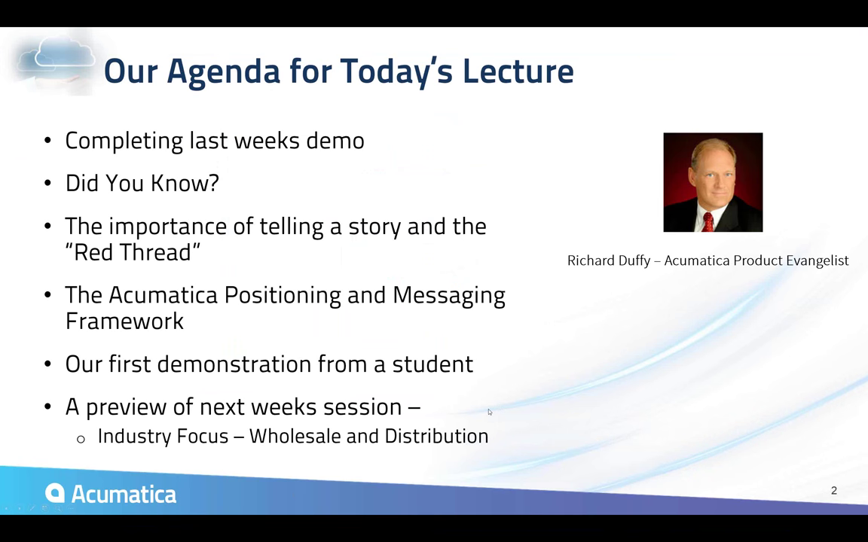
pyautogui.hotkey('alt', 'Tab')
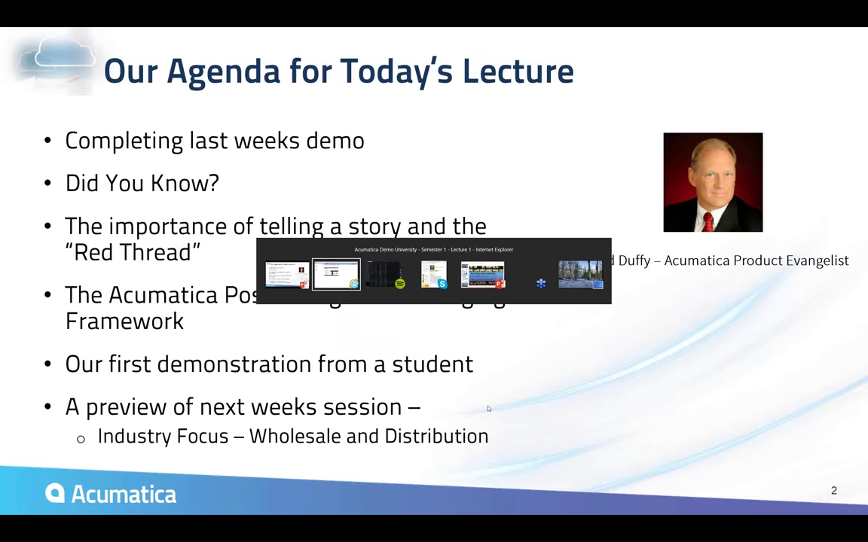
# Return to the Sales Dashboard browser tab with the rearranged Cash Register and Top 10 Customers widgets
pyautogui.click(305, 14)
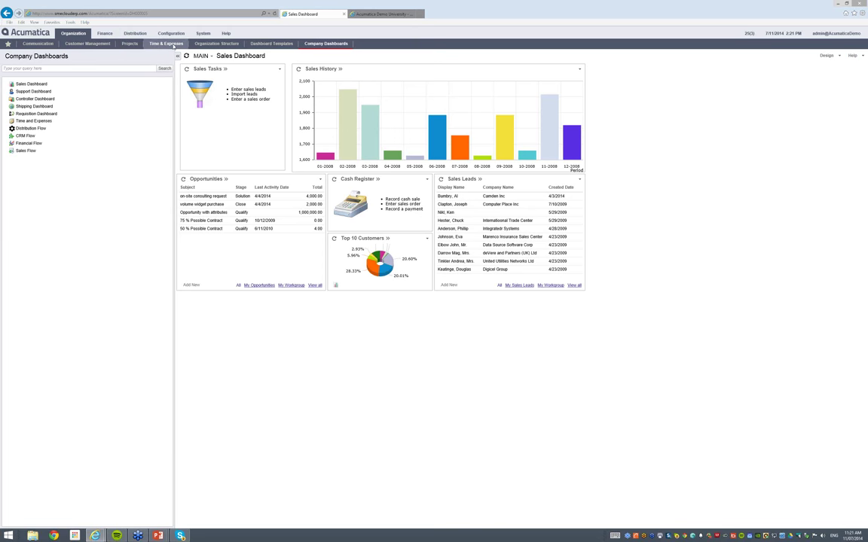
# Open the Sales Order Summary report from the Distribution > Sales Orders reports list
pyautogui.click(135, 33)
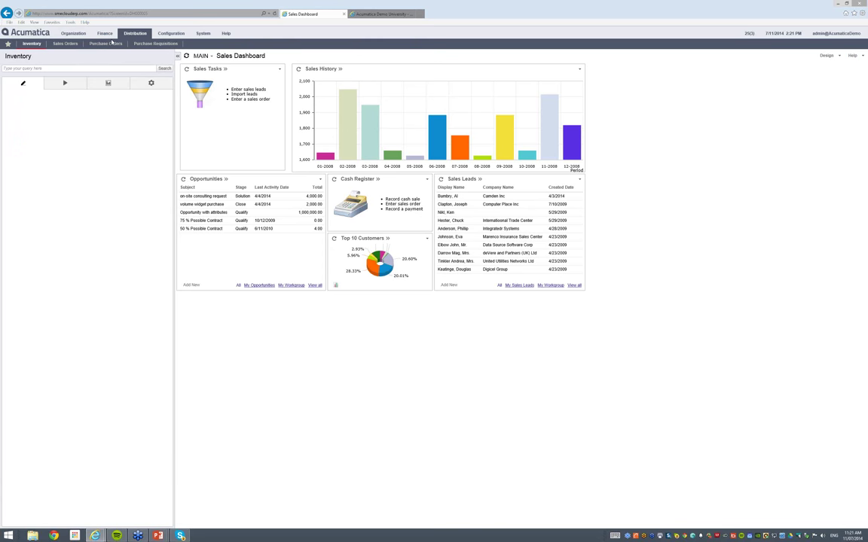
pyautogui.click(72, 43)
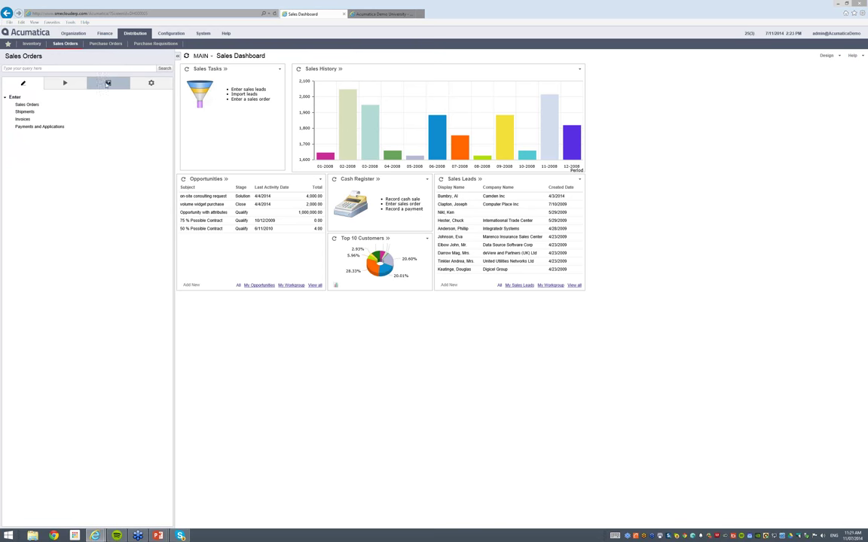
pyautogui.click(107, 84)
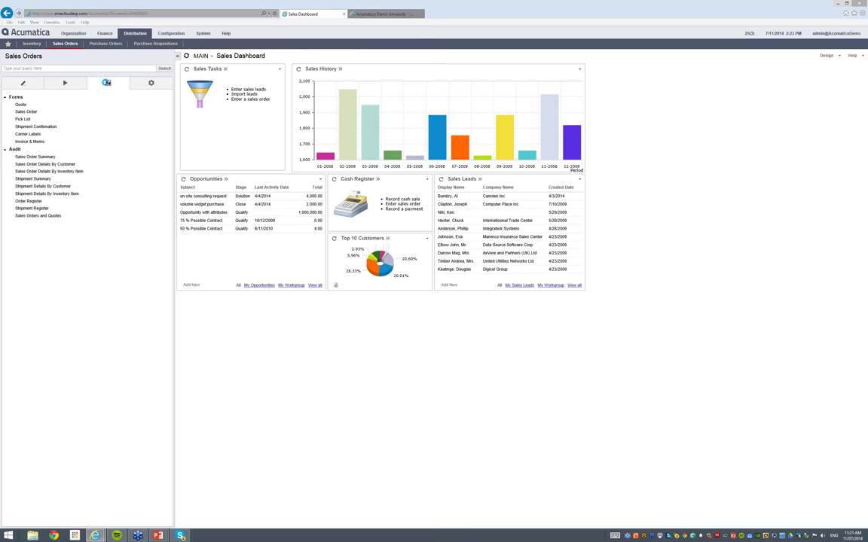
pyautogui.click(35, 157)
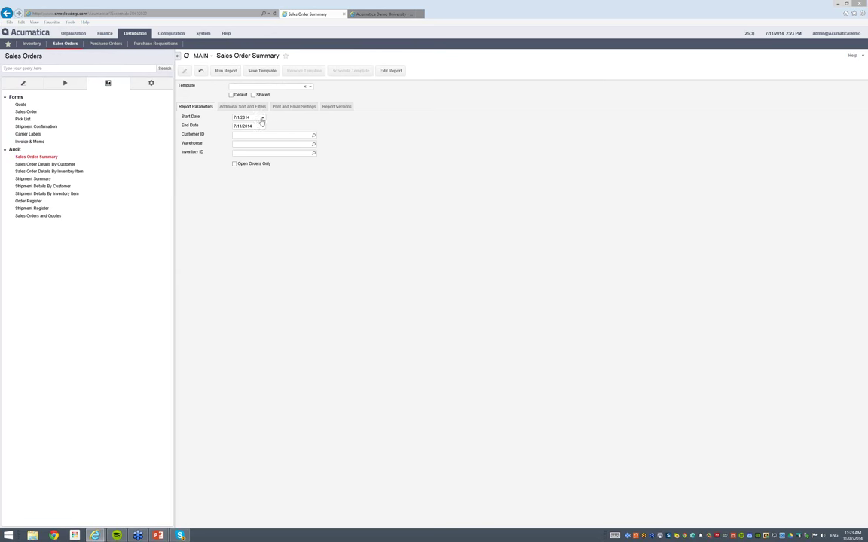
# Set the Start Date to 1/1/2009 and run the Sales Order Summary report through 7/11/2014
pyautogui.click(262, 119)
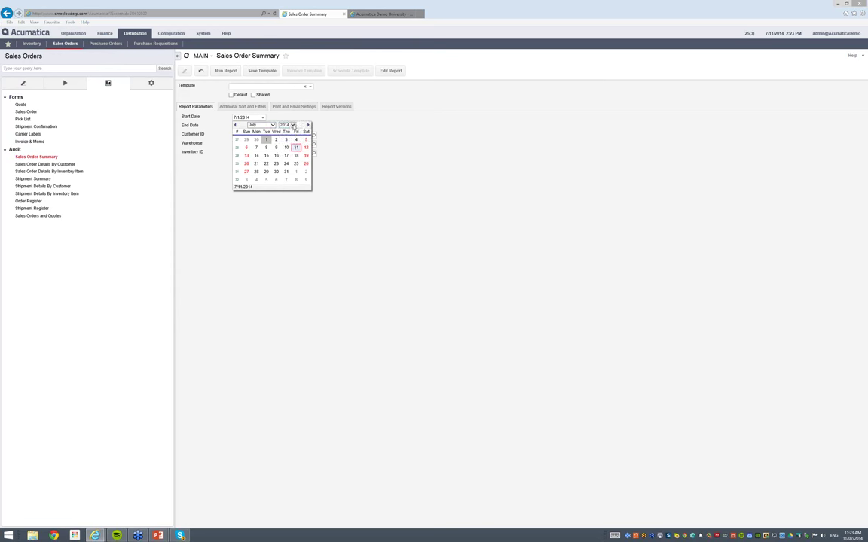
pyautogui.click(284, 125)
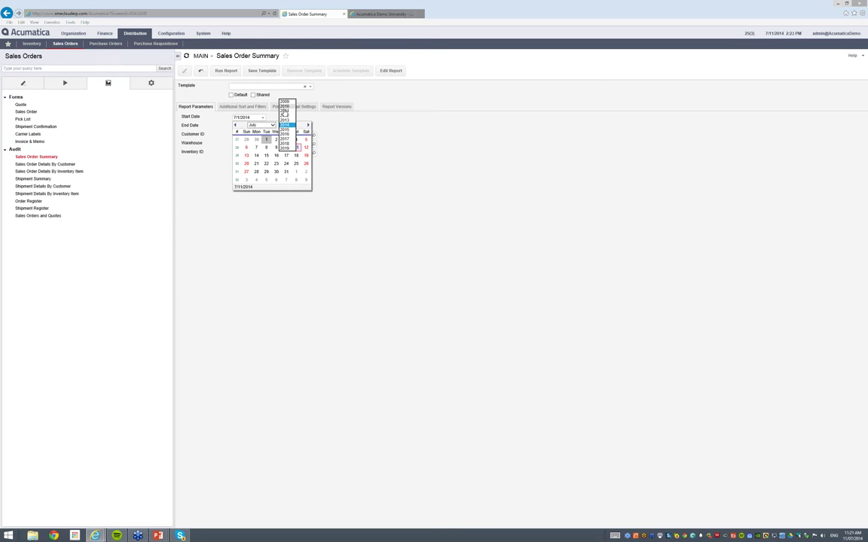
pyautogui.click(284, 101)
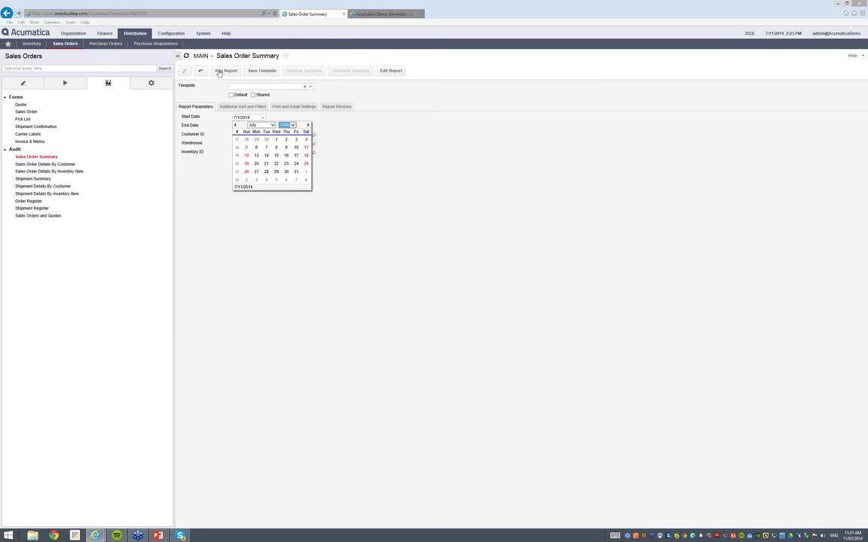
pyautogui.click(261, 125)
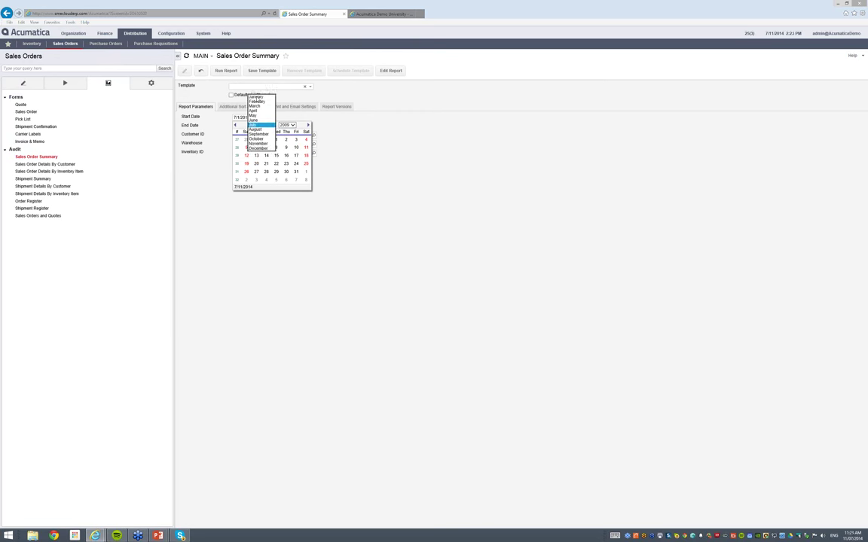
pyautogui.click(256, 97)
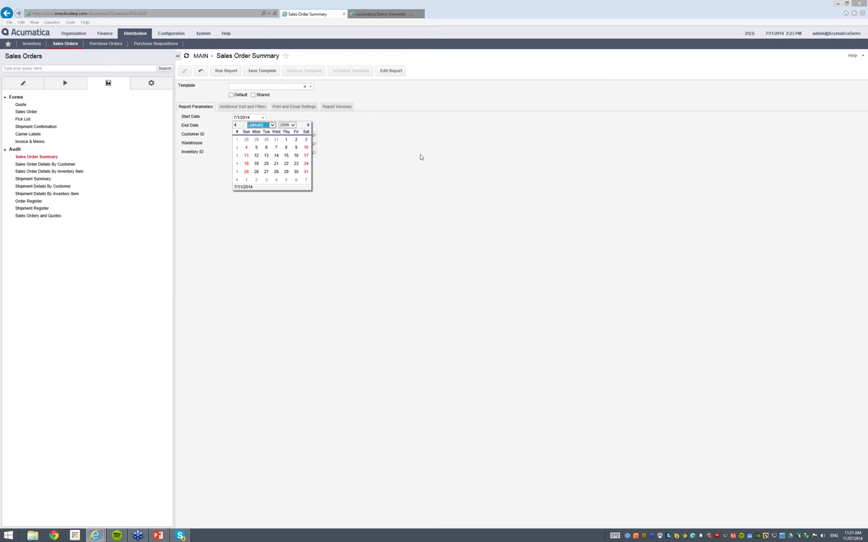
pyautogui.click(350, 142)
pyautogui.click(263, 118)
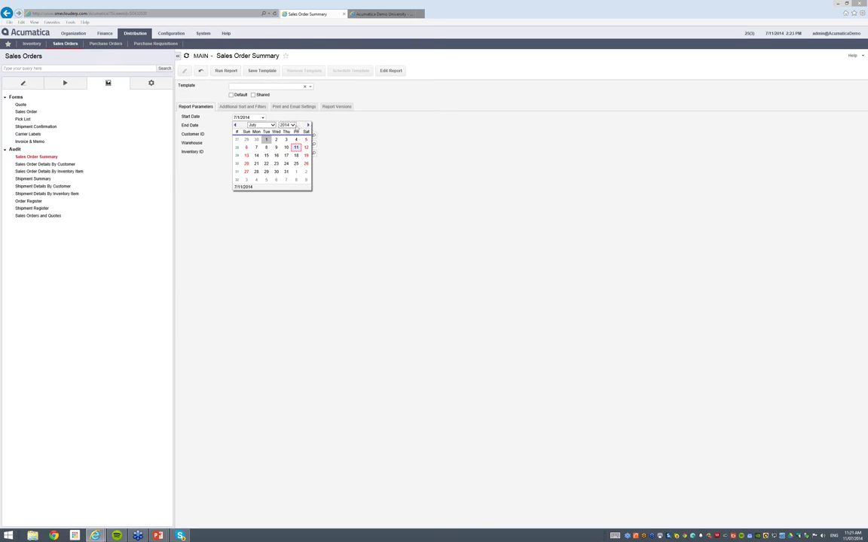
pyautogui.click(291, 125)
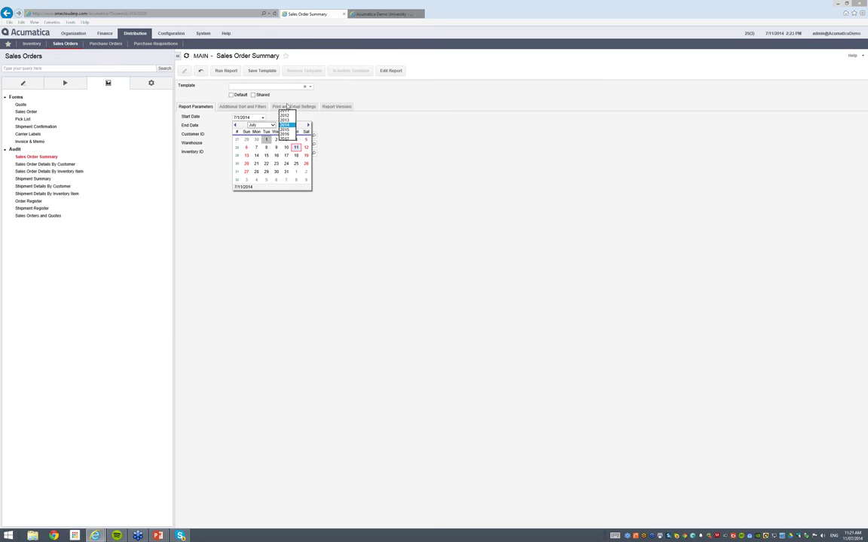
pyautogui.click(286, 113)
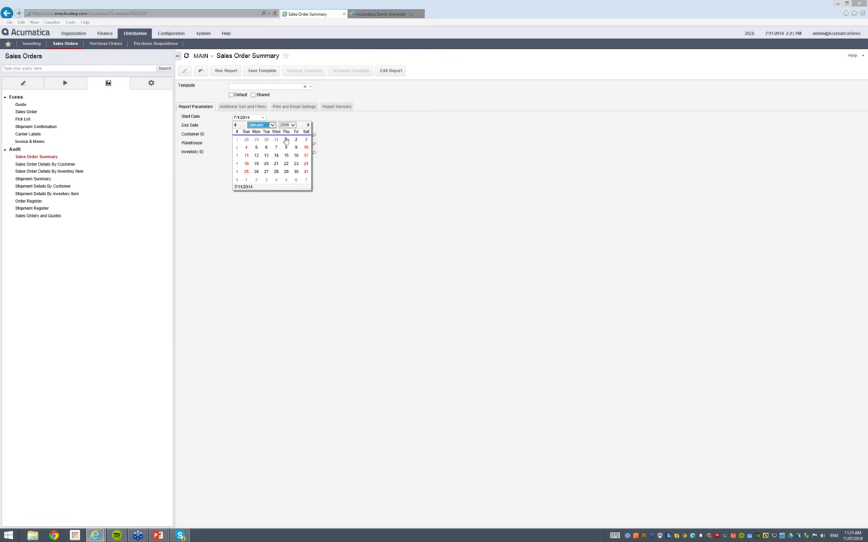
pyautogui.click(285, 140)
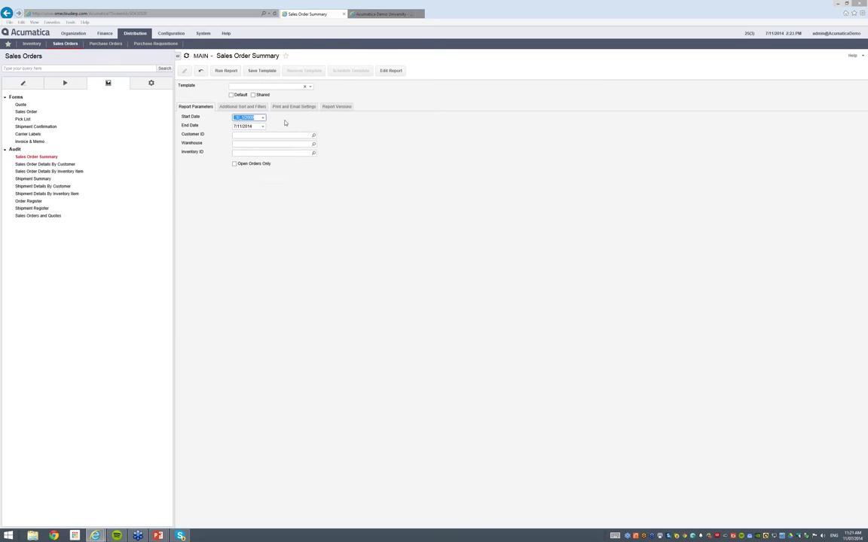
pyautogui.click(227, 71)
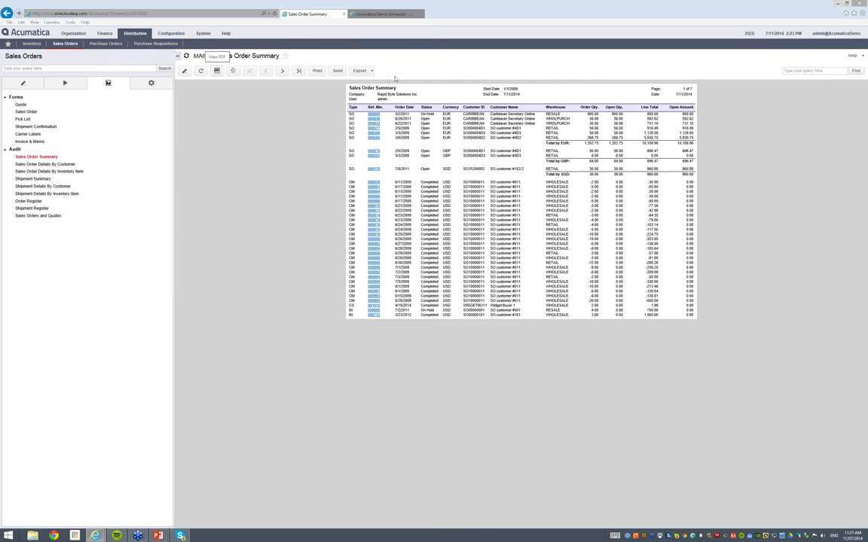
# Check the report's export formats, then open the Sales Orders and Quotes inquiry under Audit
pyautogui.click(370, 72)
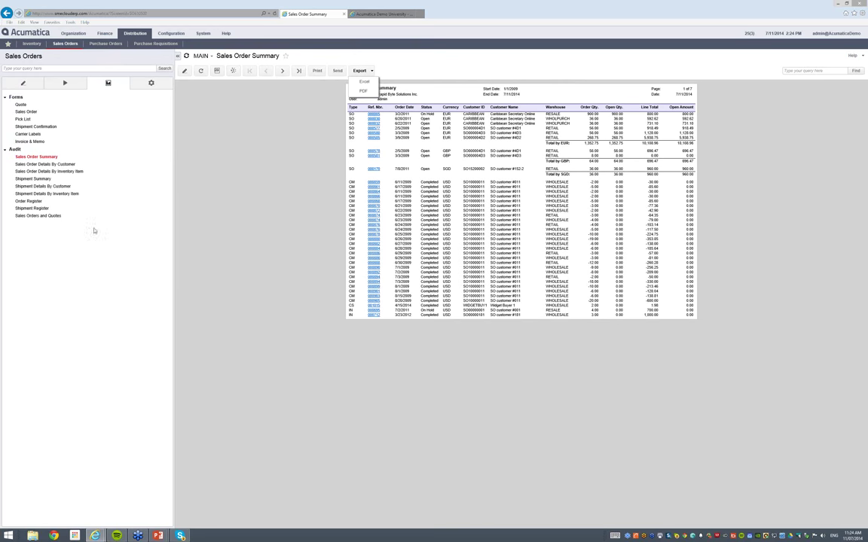
pyautogui.click(46, 216)
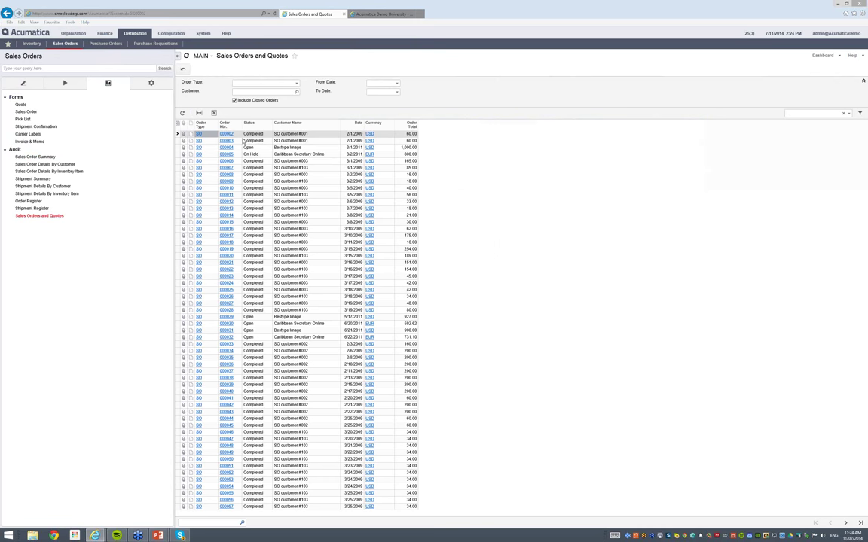
# Export the Sales Orders and Quotes grid to Excel as 'Sales Orders and Quotes 20140711.xlsx'
pyautogui.click(214, 113)
pyautogui.click(235, 123)
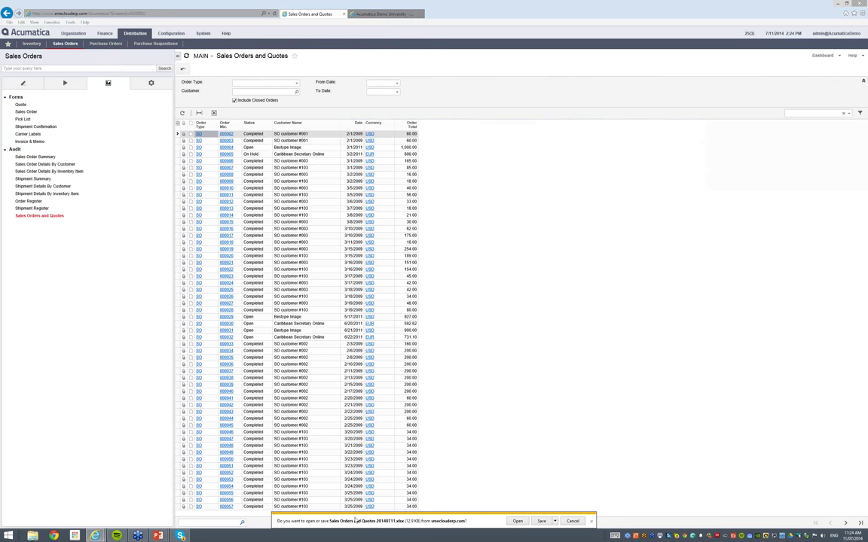
# Open 'Sales Orders and Quotes 20140711.xlsx' in Excel from the browser's download bar
pyautogui.click(518, 521)
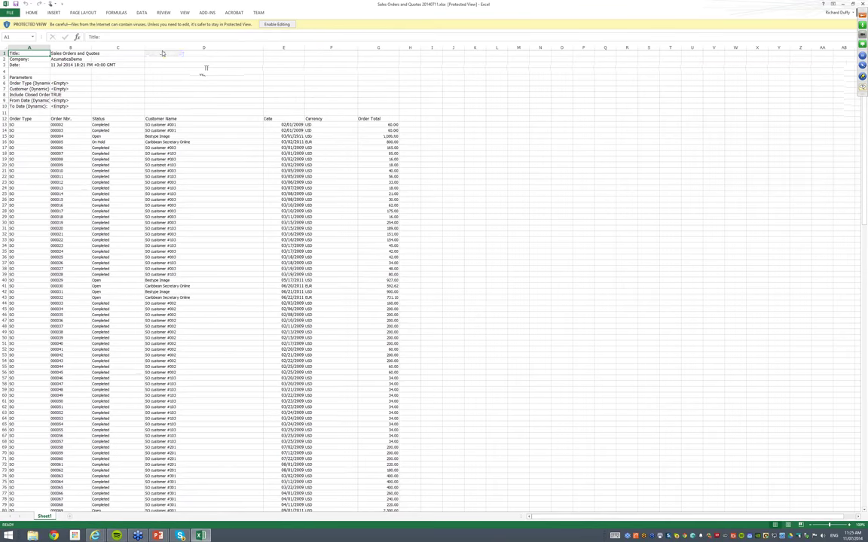
# Scroll through the exported SO order list, then bring up Excel's DATA ribbon tools
pyautogui.scroll(-1, 162, 54)
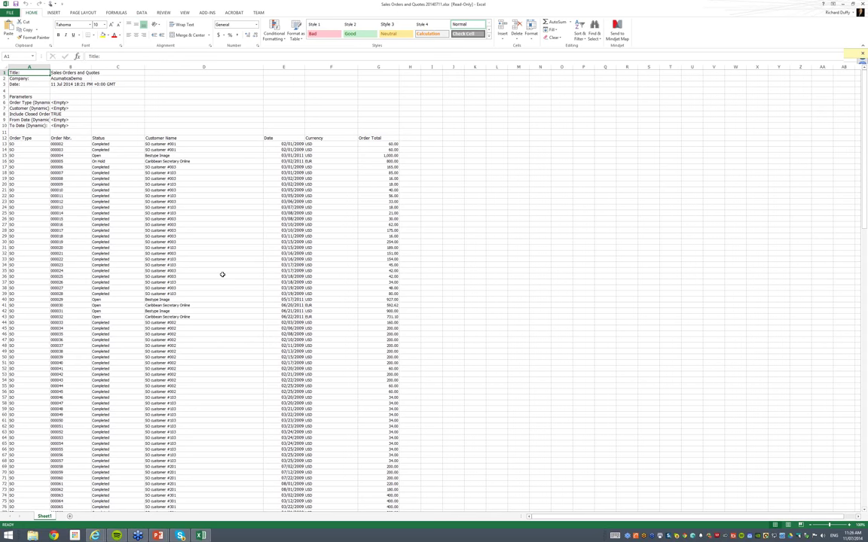
pyautogui.click(142, 13)
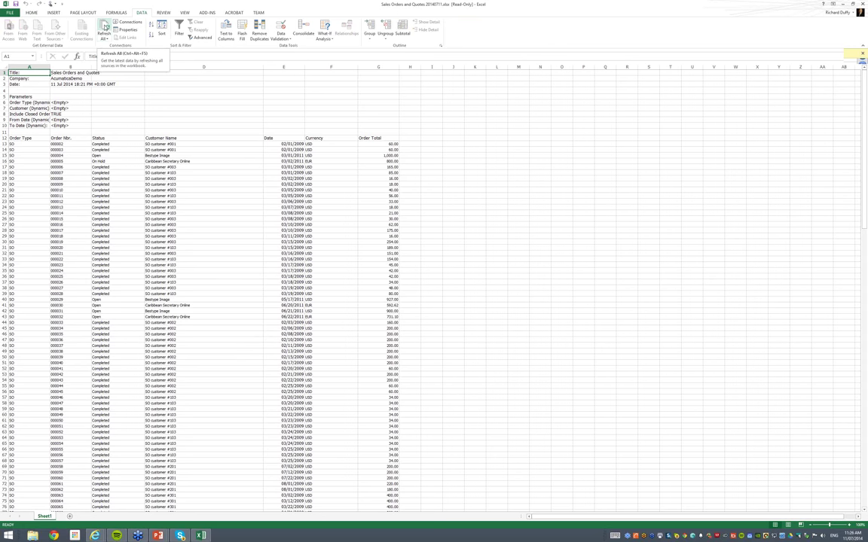
# Try Refresh All, dismiss the connection error, and close the workbook without saving
pyautogui.click(104, 28)
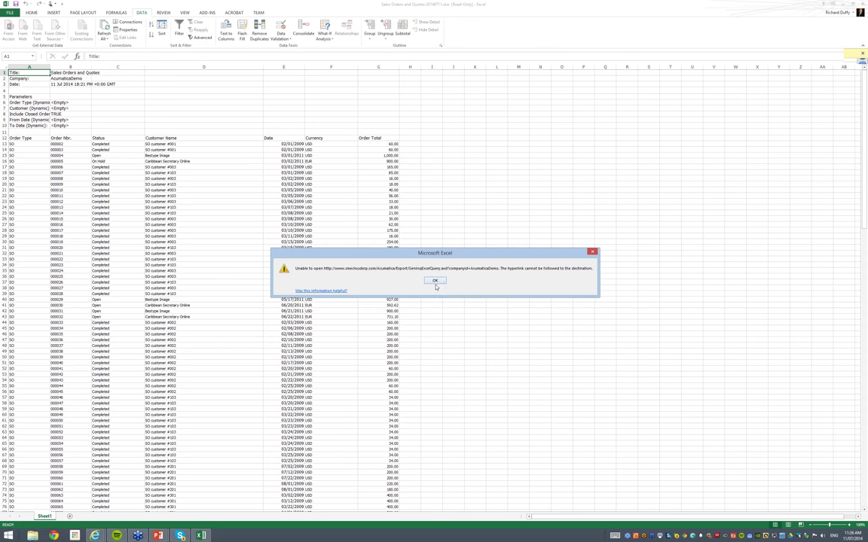
pyautogui.click(435, 280)
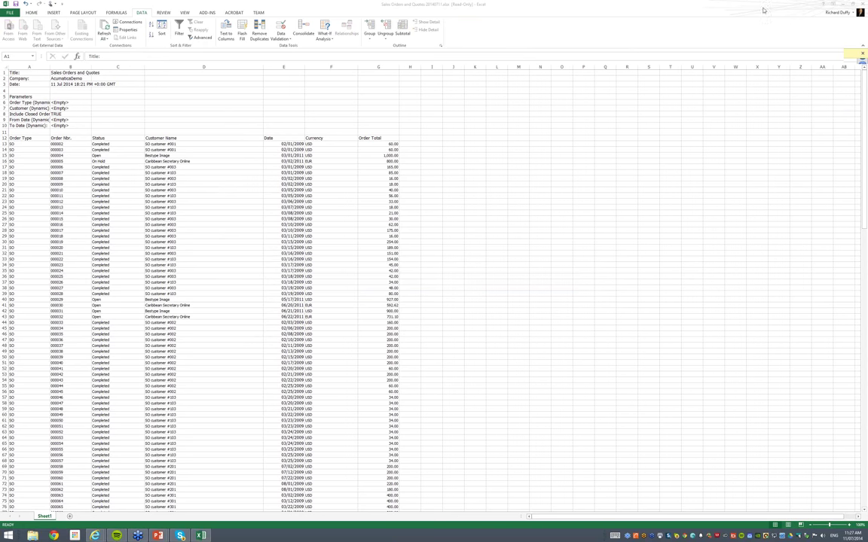
pyautogui.click(845, 9)
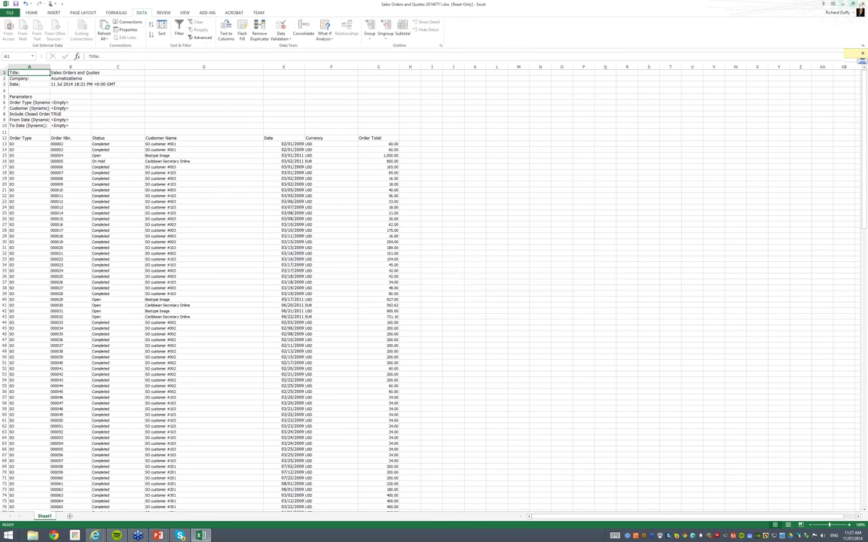
pyautogui.hotkey('ctrl', 'w')
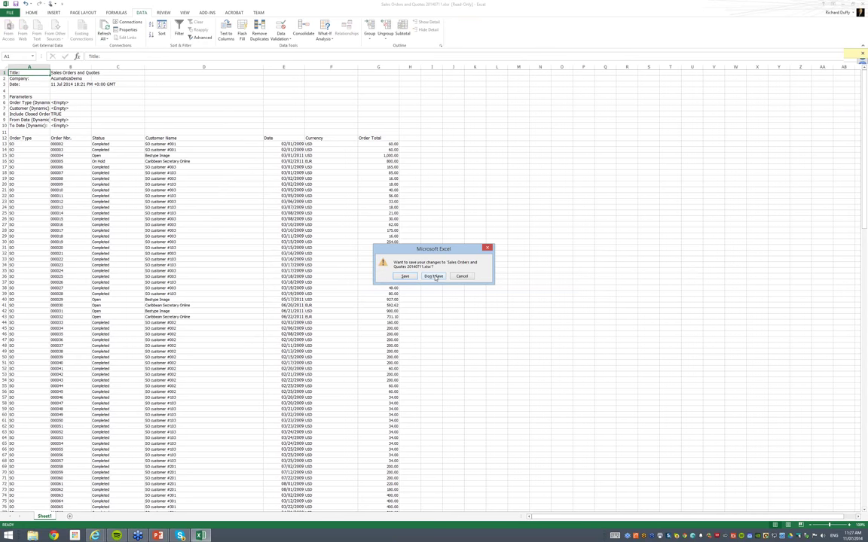
pyautogui.click(434, 276)
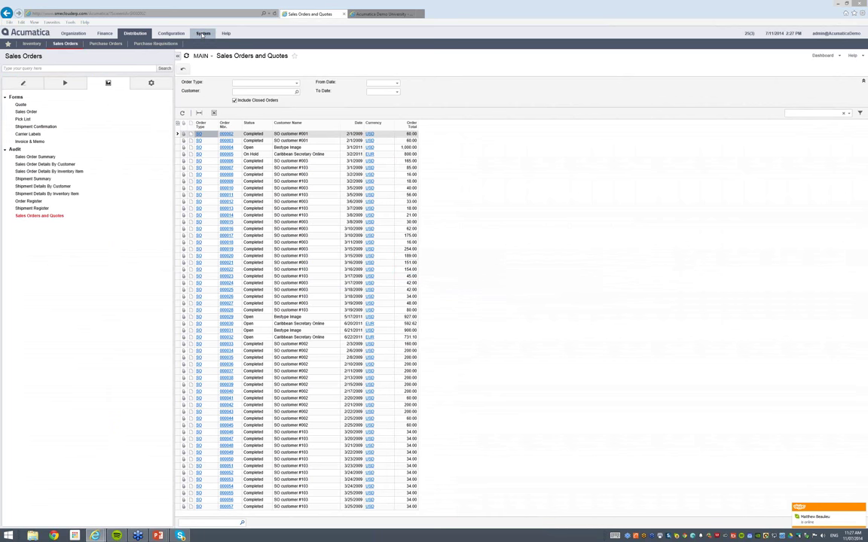
pyautogui.click(204, 33)
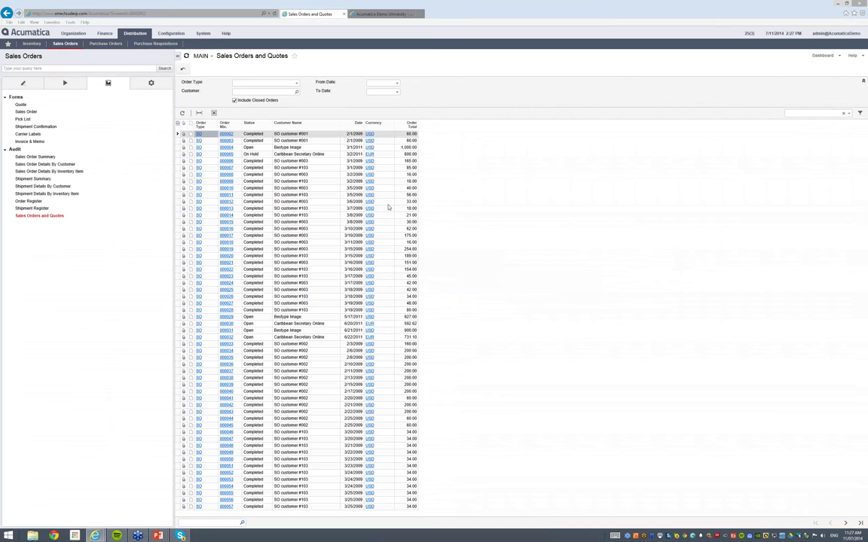
# Go to System > Customization and open the Generic Inquiry editor under Manage
pyautogui.click(171, 34)
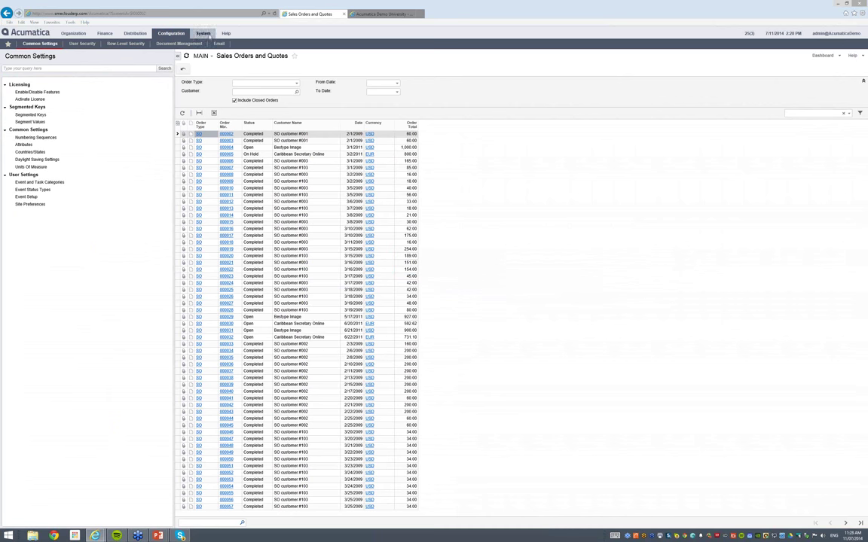
pyautogui.click(204, 34)
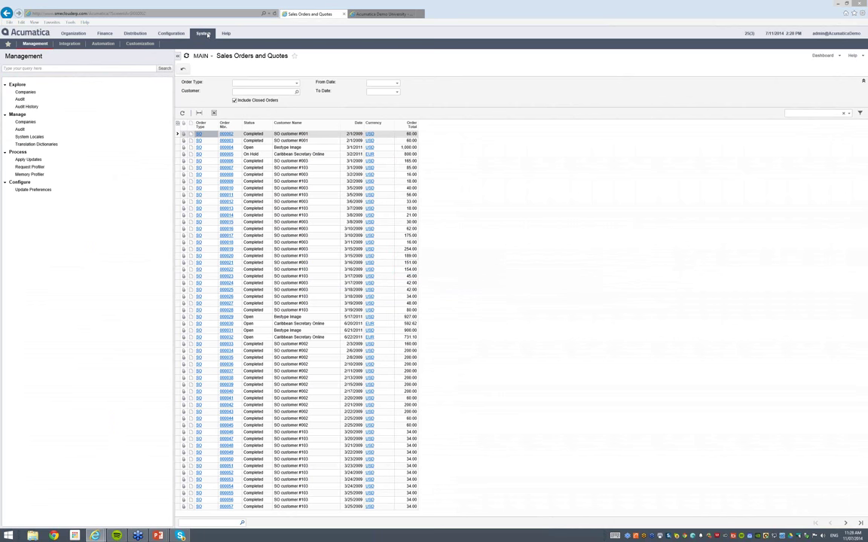
pyautogui.click(145, 44)
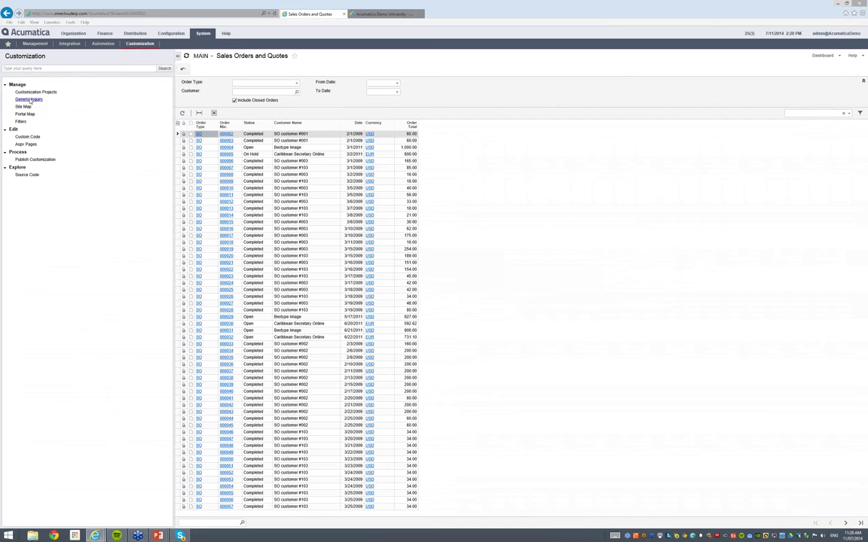
pyautogui.click(30, 100)
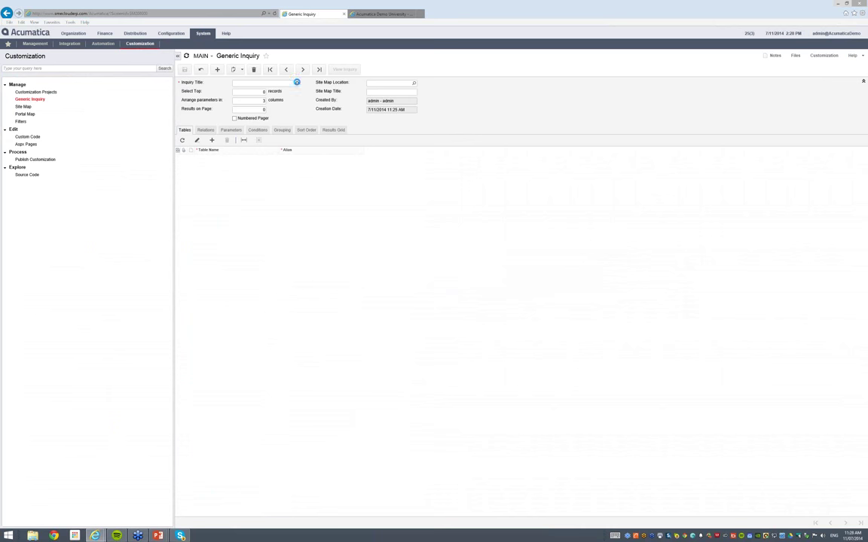
# Load the Sales Orders and Quotes inquiry and view its Customer–SOOrder table relations
pyautogui.click(296, 82)
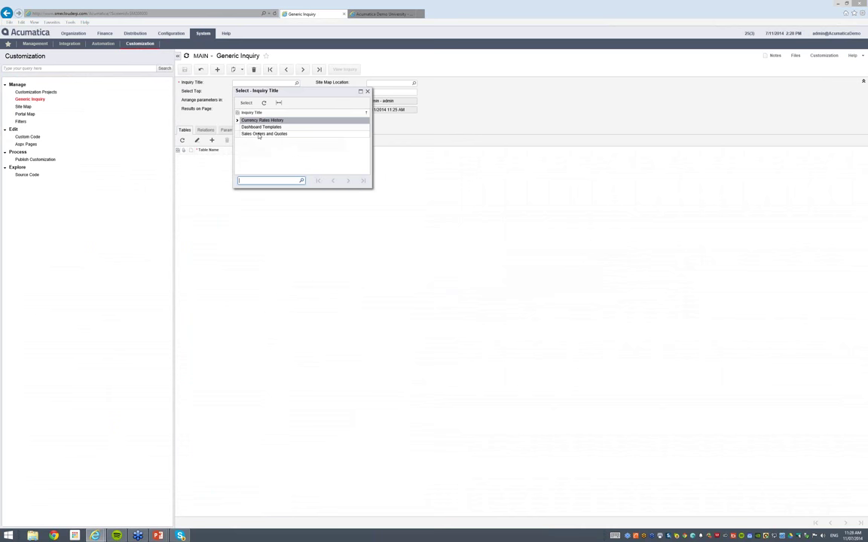
pyautogui.doubleClick(258, 135)
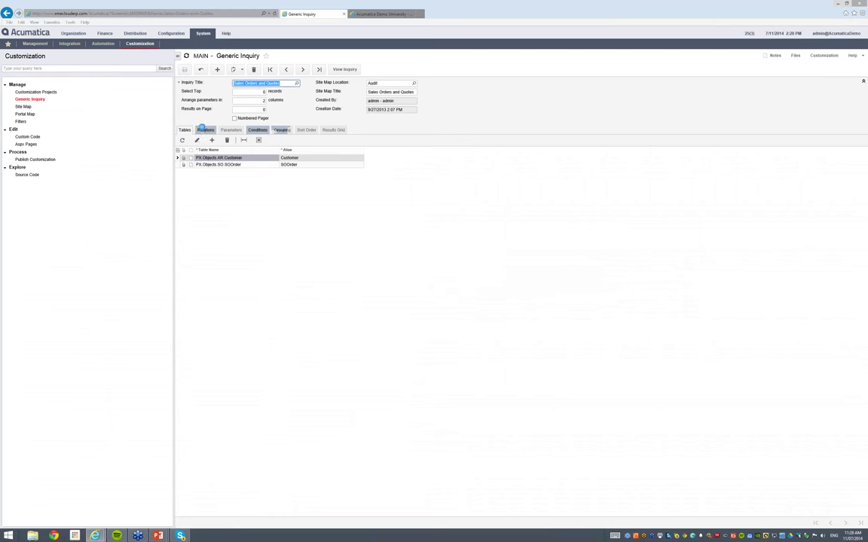
pyautogui.click(205, 130)
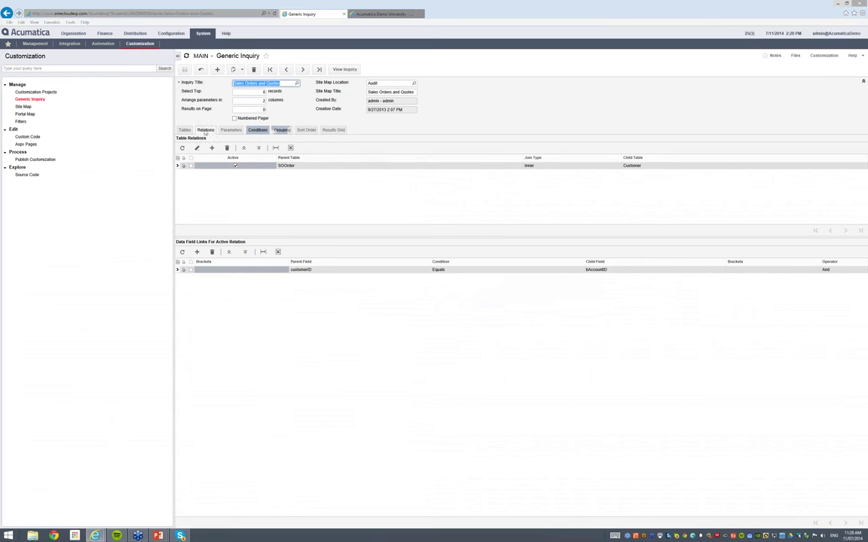
# Review the inquiry's Parameters, Conditions, Grouping, Sort Order and Results Grid settings in turn
pyautogui.click(231, 130)
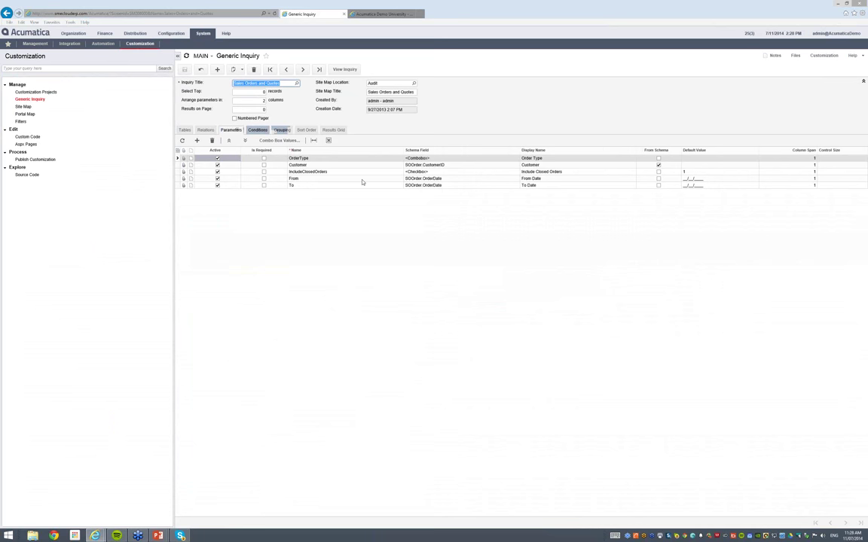
pyautogui.click(256, 129)
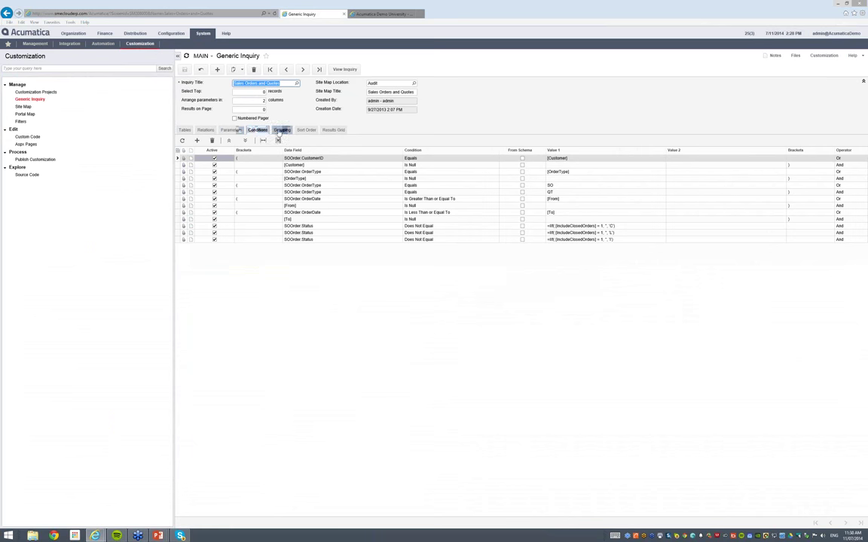
pyautogui.click(281, 130)
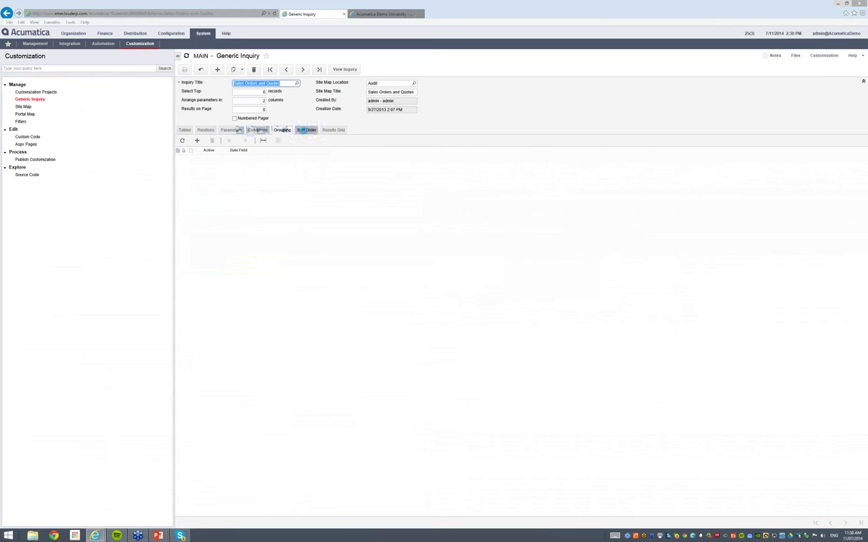
pyautogui.click(305, 130)
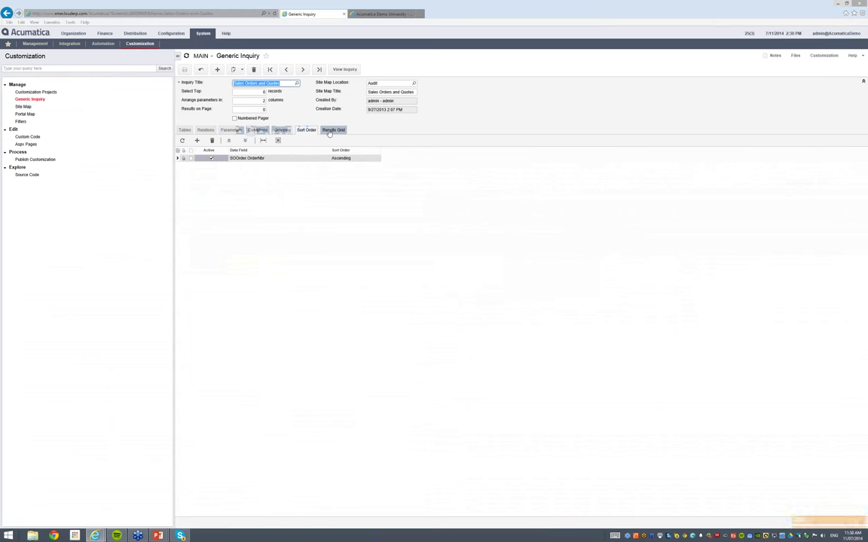
pyautogui.click(328, 130)
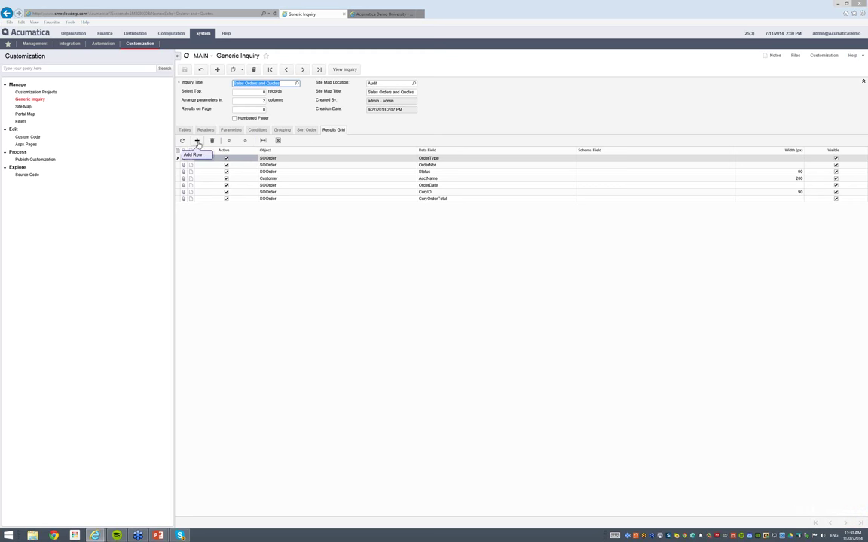
# View the Sales Orders and Quotes results list, then return to System Customization
pyautogui.click(338, 69)
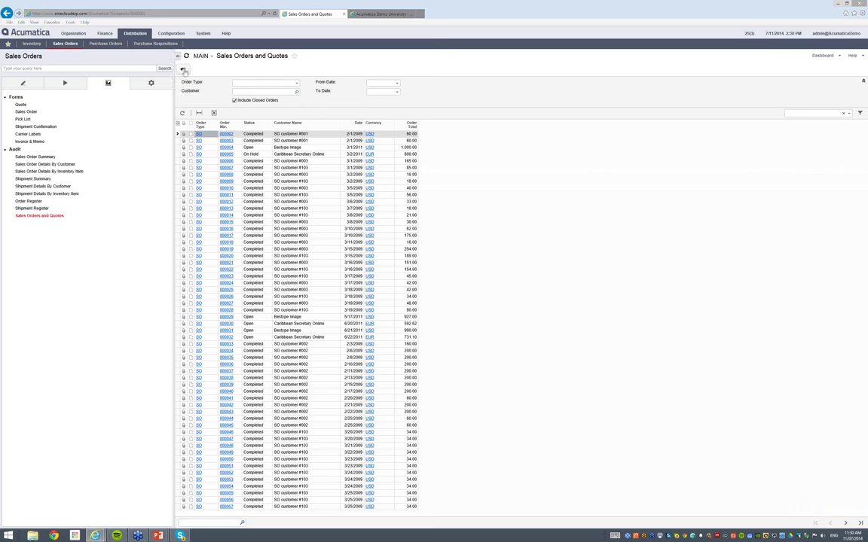
pyautogui.click(204, 36)
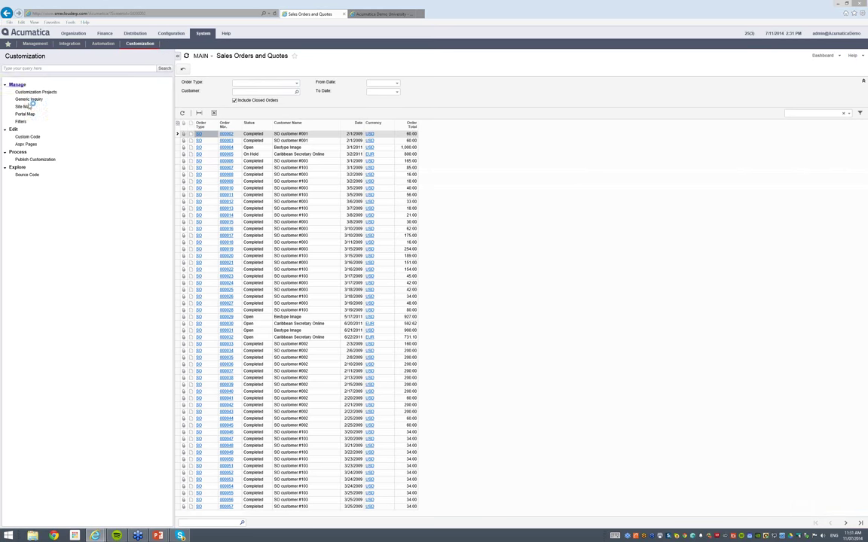
# Reopen Sales Orders and Quotes in the Generic Inquiry editor on its Results Grid
pyautogui.click(29, 99)
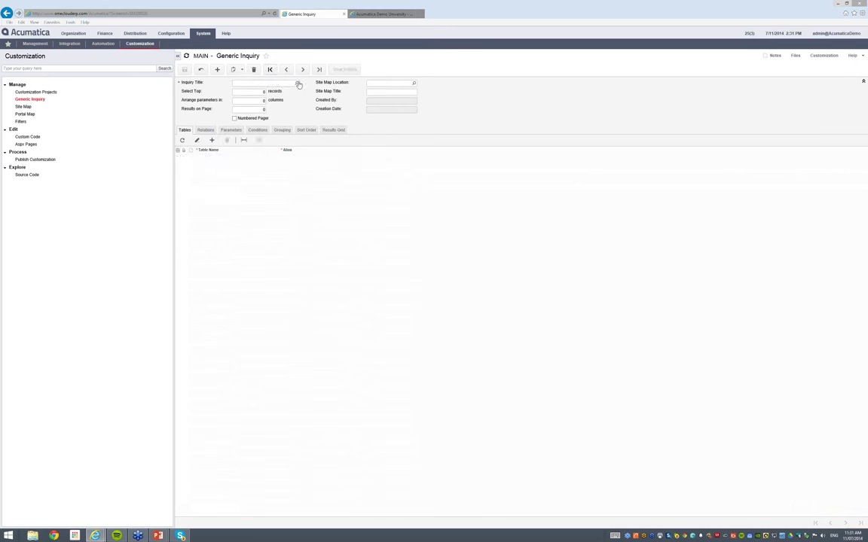
pyautogui.click(297, 83)
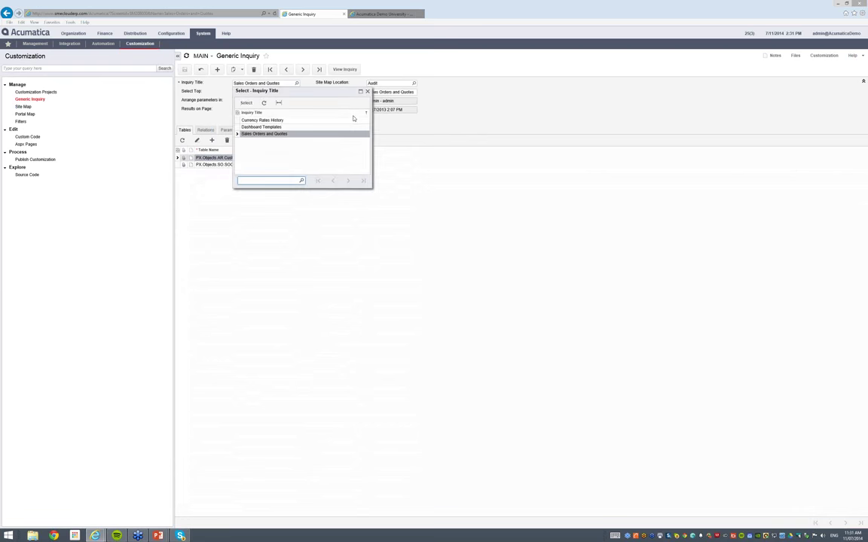
pyautogui.click(366, 91)
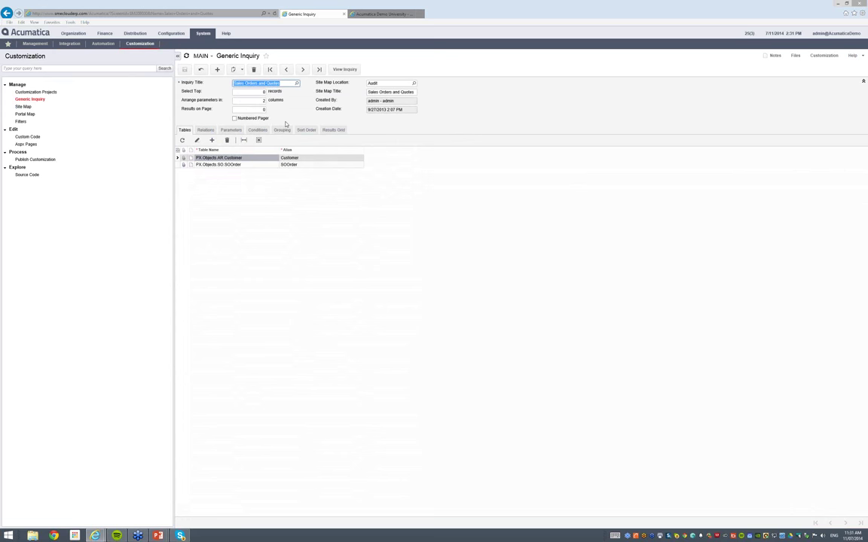
pyautogui.click(334, 130)
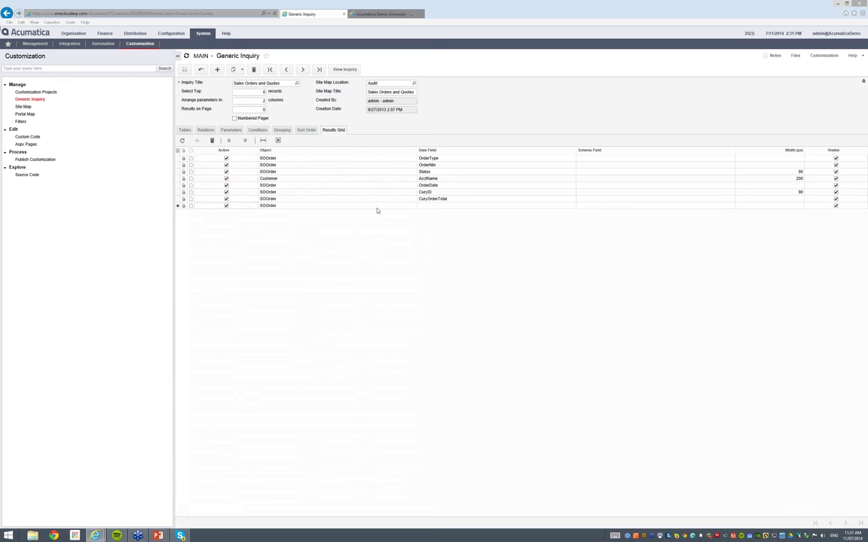
# Set the new eighth result row's object to Customer and bring up its field list
pyautogui.click(418, 206)
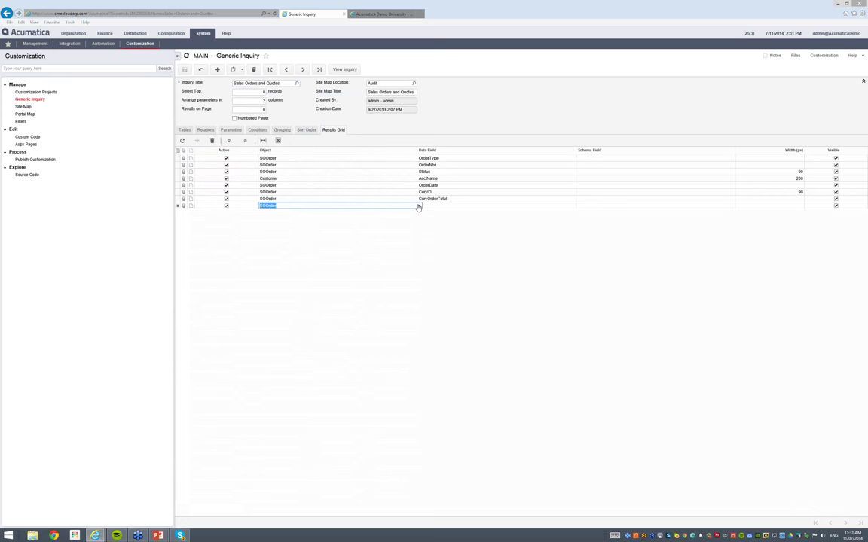
pyautogui.click(419, 207)
pyautogui.click(327, 216)
pyautogui.click(577, 206)
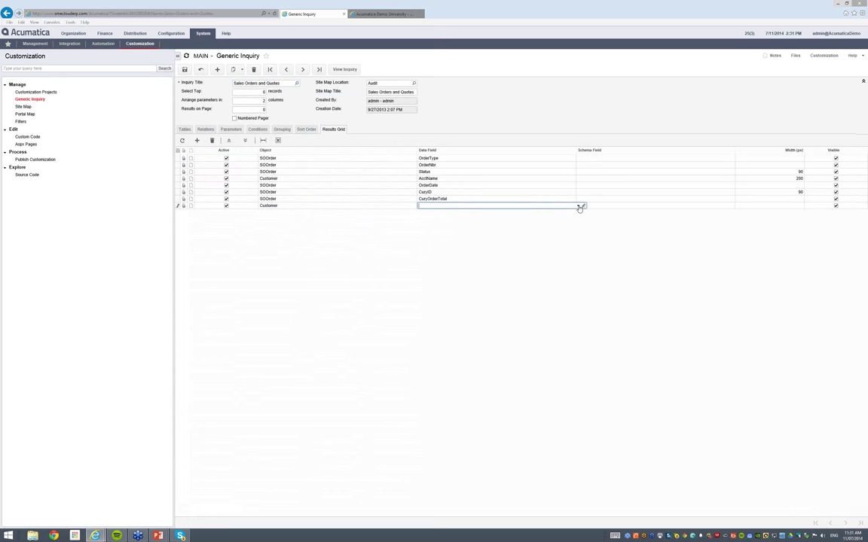
pyautogui.click(579, 206)
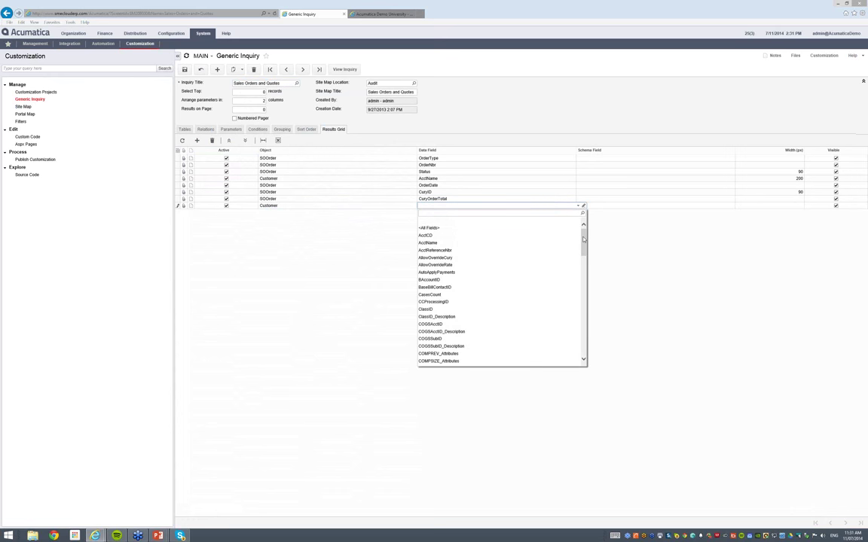
# Set the new column's data field to Customer CreatedByID and save the inquiry
pyautogui.moveTo(584, 230); pyautogui.dragTo(594, 344)
pyautogui.press('super+Tab')
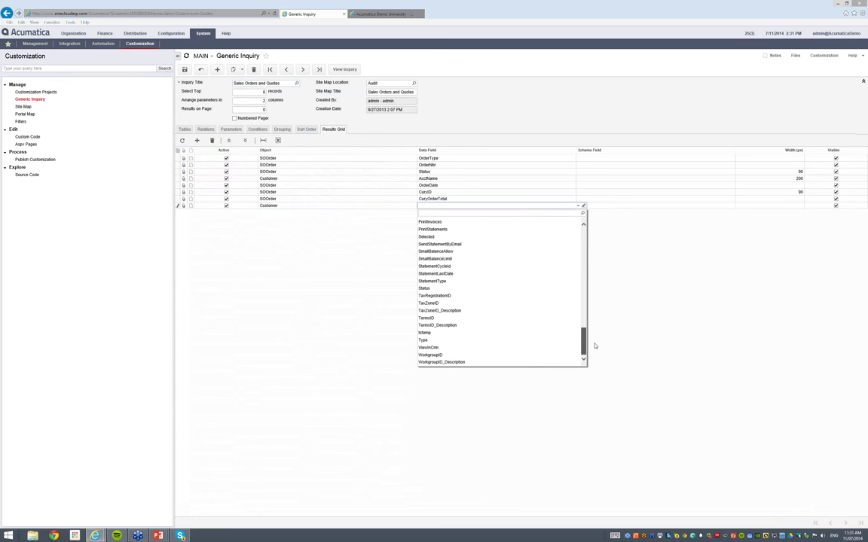
pyautogui.moveTo(592, 324); pyautogui.dragTo(580, 230)
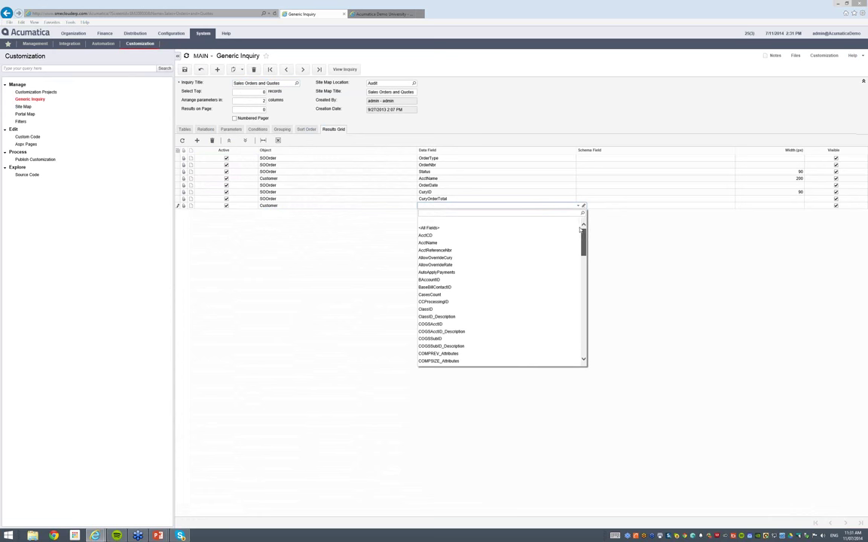
pyautogui.click(420, 242)
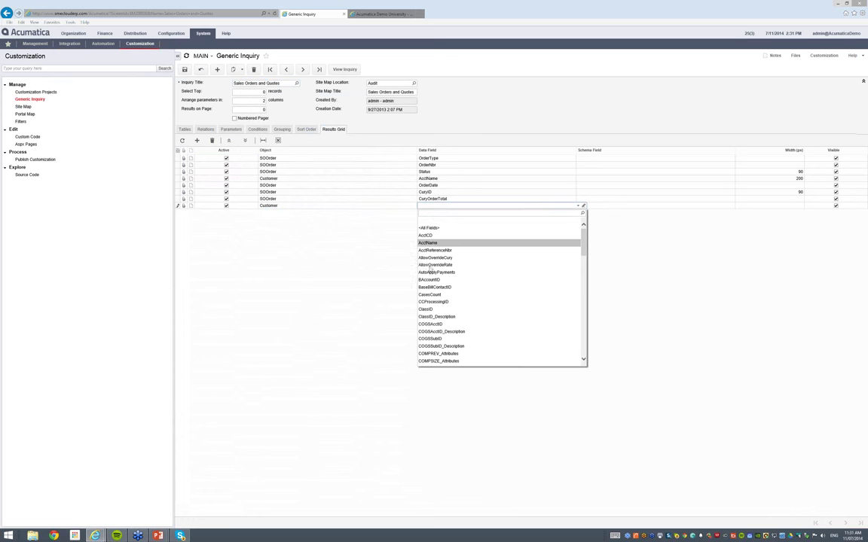
pyautogui.click(430, 272)
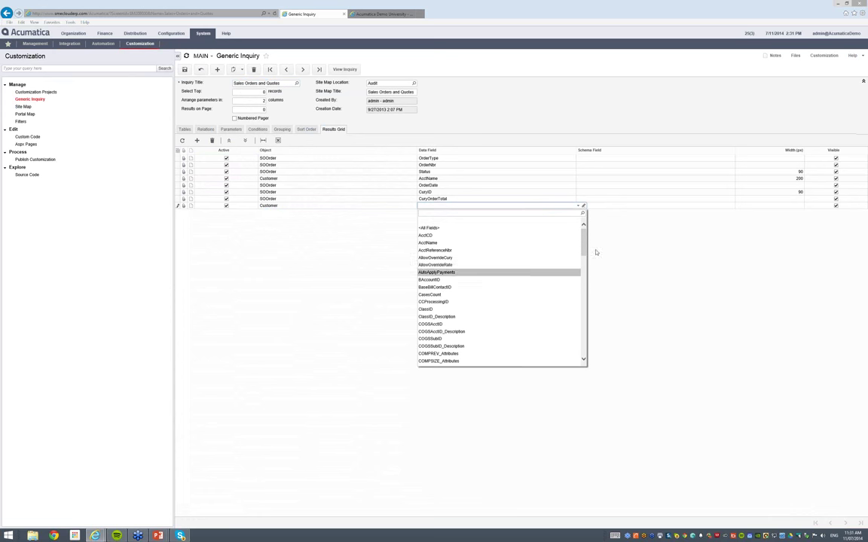
pyautogui.press('Up')
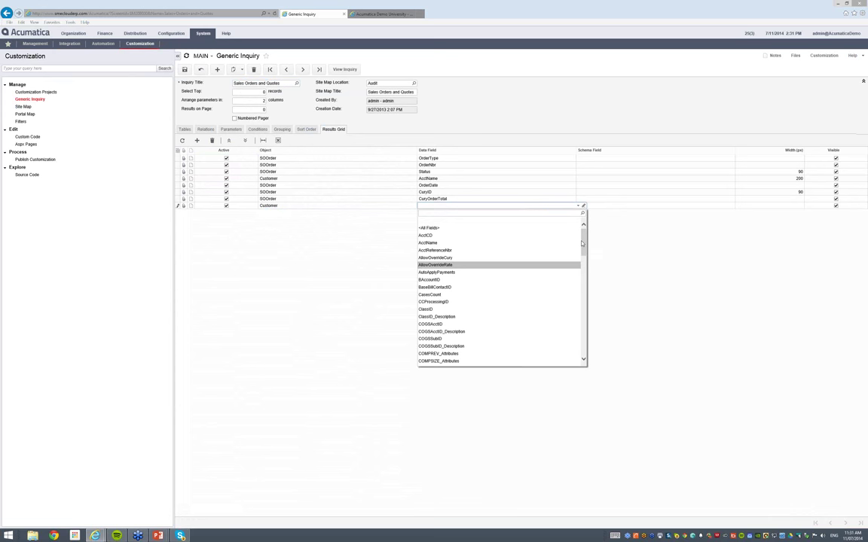
pyautogui.moveTo(583, 243); pyautogui.dragTo(584, 265)
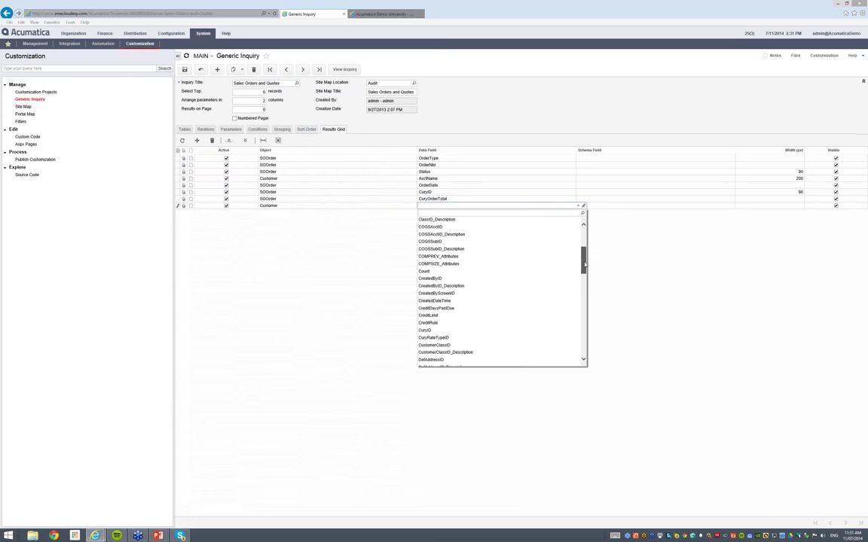
pyautogui.press('super+Tab')
pyautogui.scroll(-1, 585, 265)
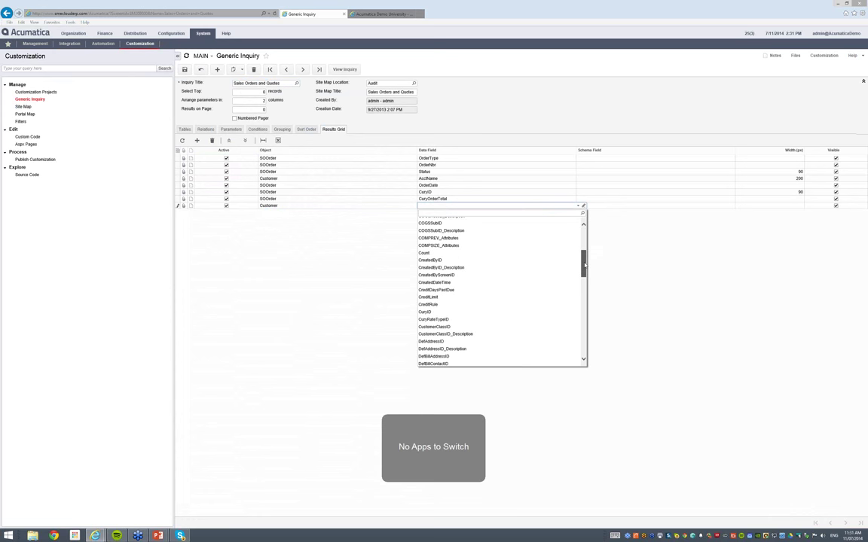
pyautogui.click(435, 260)
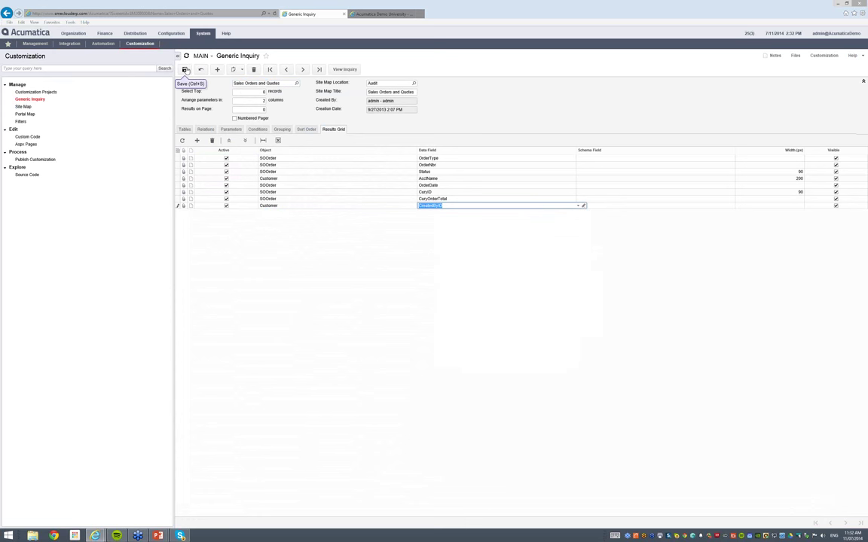
pyautogui.click(186, 69)
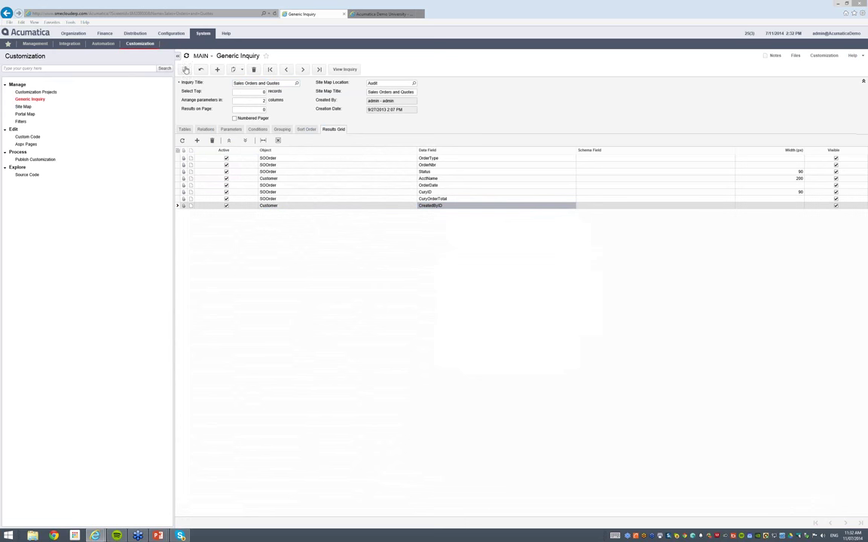
# Run the inquiry and open sales order 000004 from the results grid
pyautogui.click(345, 69)
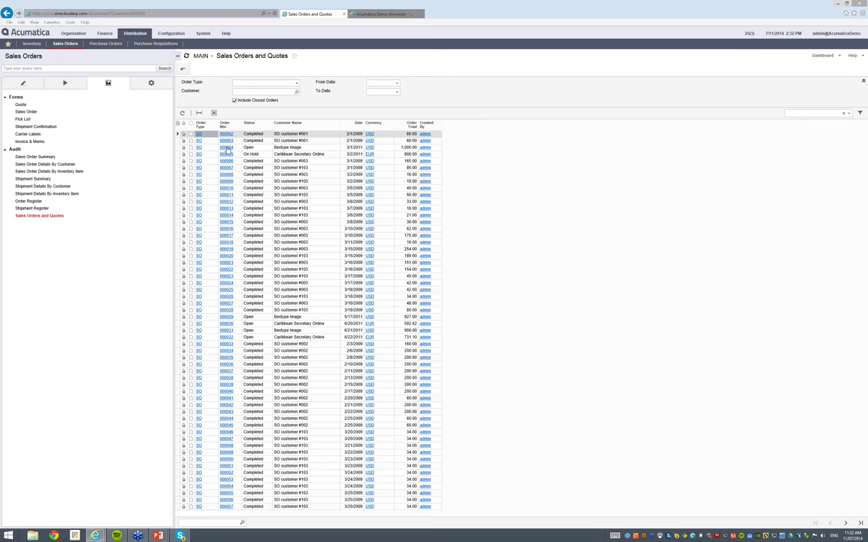
pyautogui.click(227, 147)
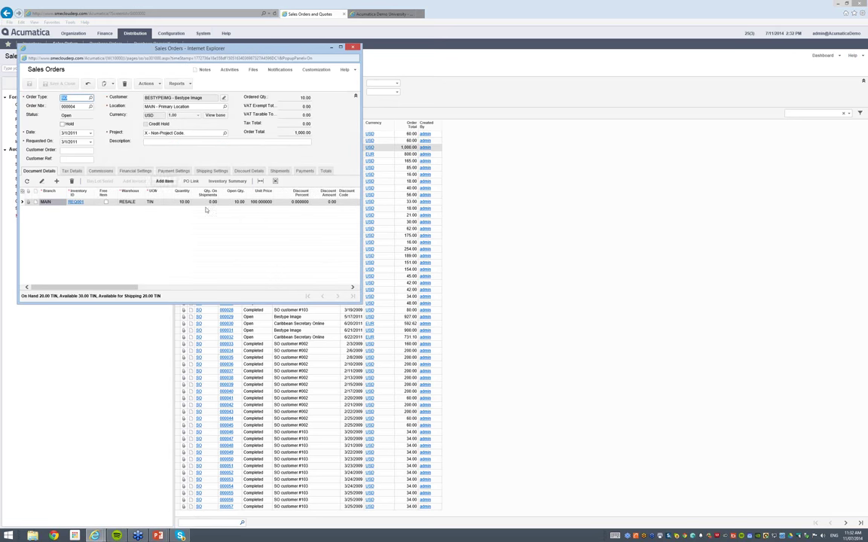
# Close the sales order 000004 popup, returning to the inquiry results
pyautogui.click(353, 49)
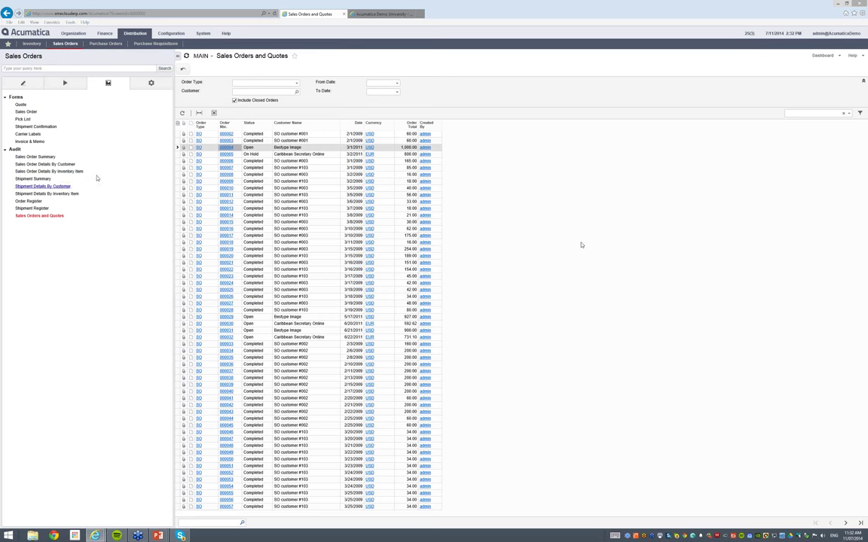
# Go back through System Customization to reload the Sales Orders and Quotes inquiry definition
pyautogui.click(163, 69)
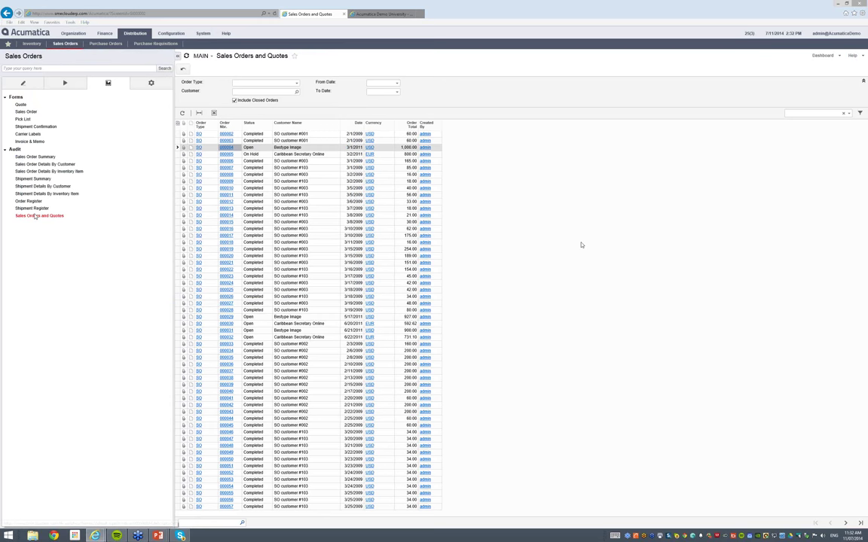
pyautogui.click(8, 15)
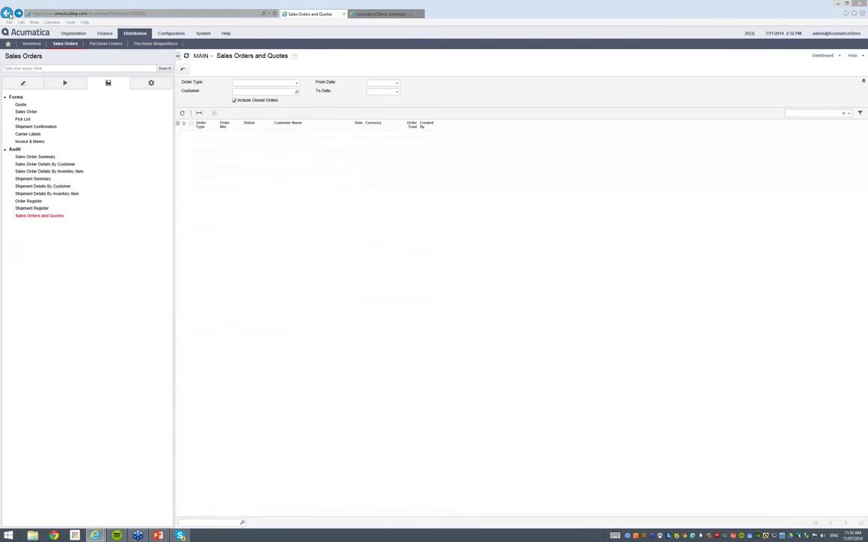
pyautogui.click(7, 13)
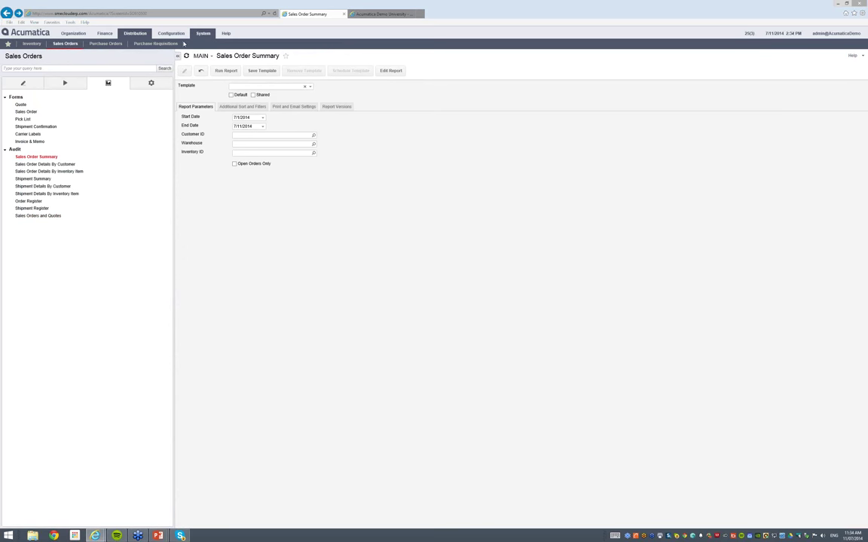
pyautogui.click(149, 43)
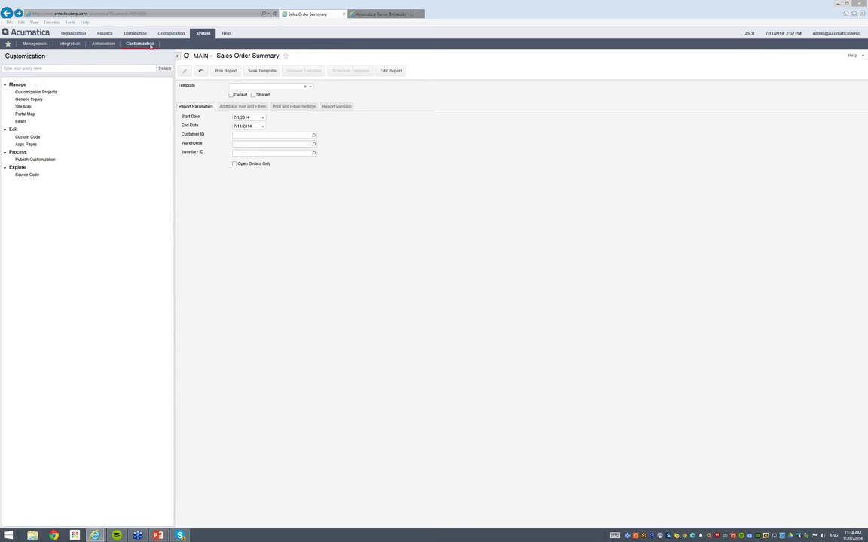
pyautogui.click(28, 99)
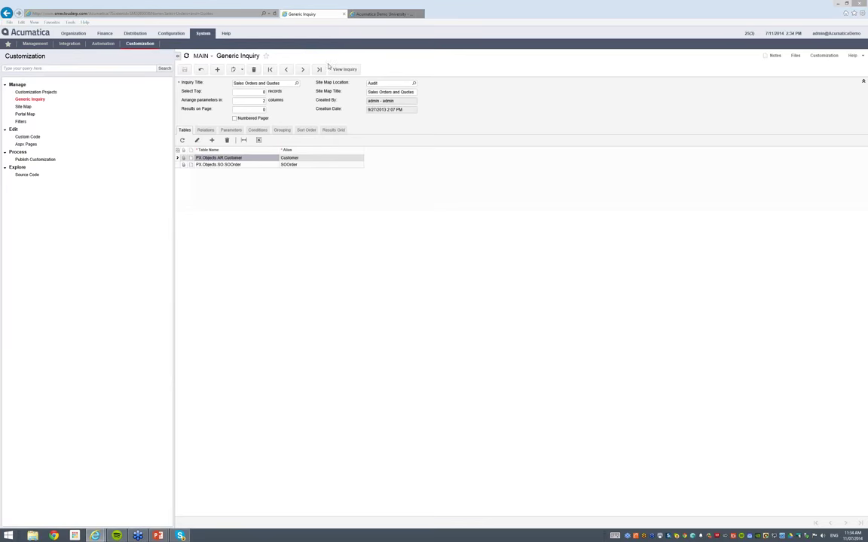
# Change the inquiry's Site Map Location to Forms under Sales Orders
pyautogui.click(414, 83)
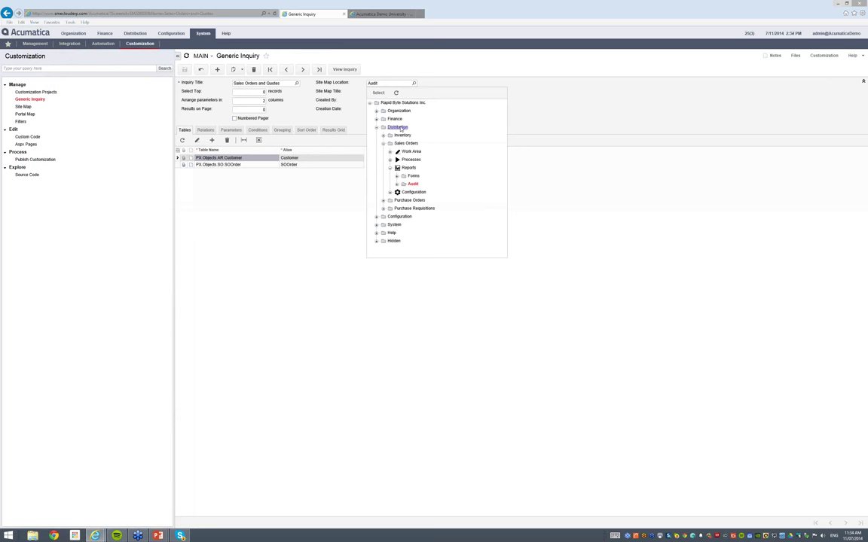
pyautogui.click(414, 177)
pyautogui.press('super+Tab')
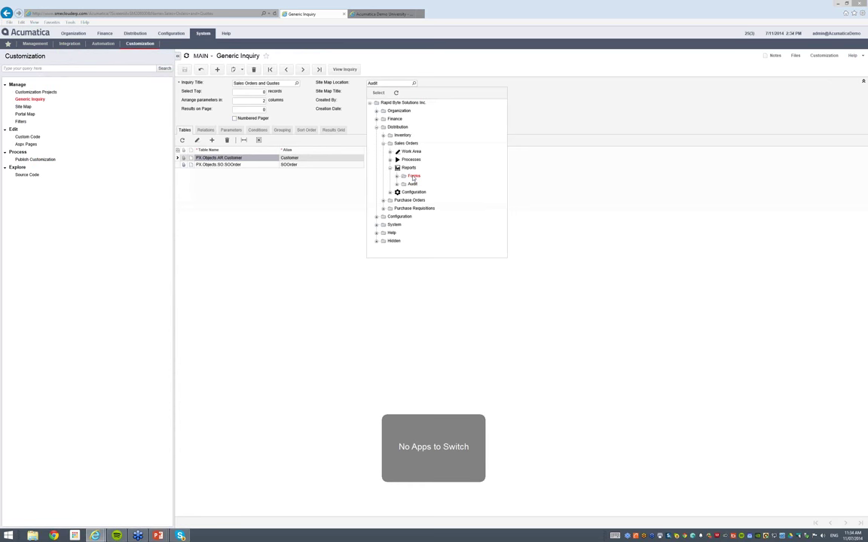
pyautogui.click(413, 178)
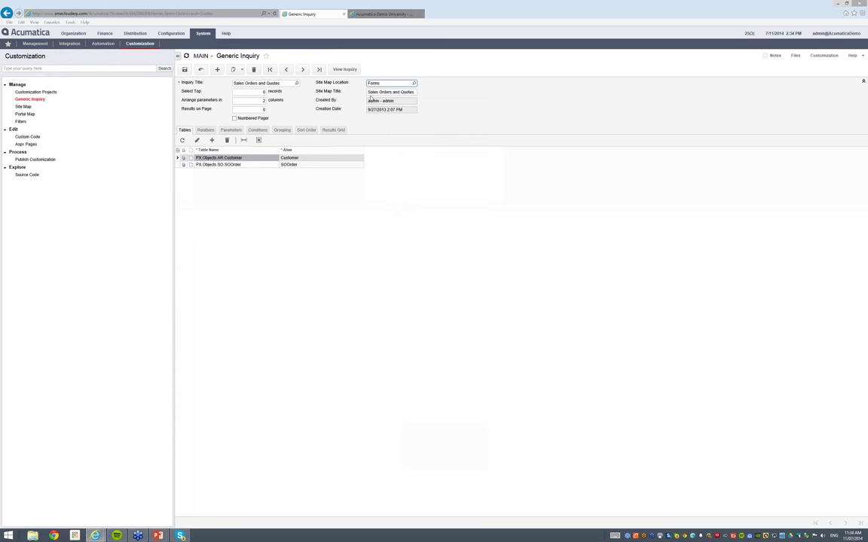
# Change the Site Map Title to 'Quick Sales Order View' and save
pyautogui.click(372, 93)
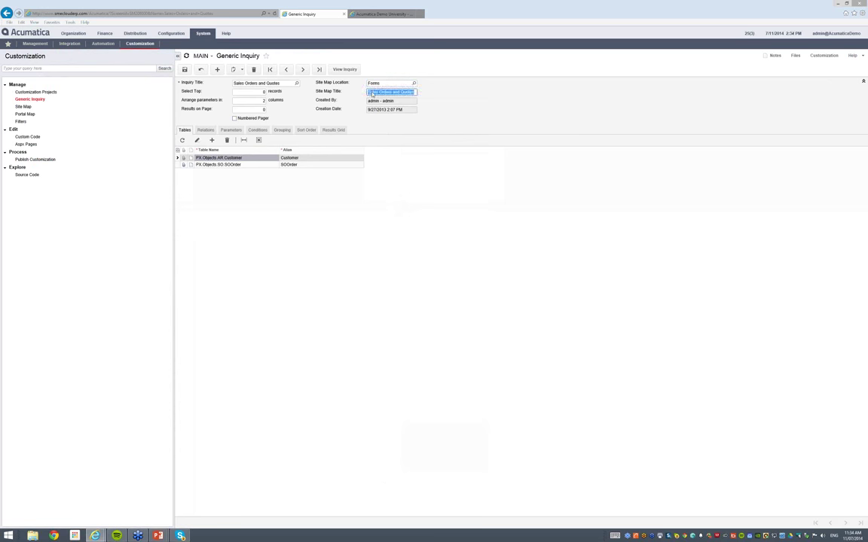
pyautogui.click(425, 94)
pyautogui.write('Quick')
pyautogui.write('r')
pyautogui.moveTo(413, 92); pyautogui.dragTo(430, 91)
pyautogui.press('BackSpace')
pyautogui.write('View')
pyautogui.click(185, 69)
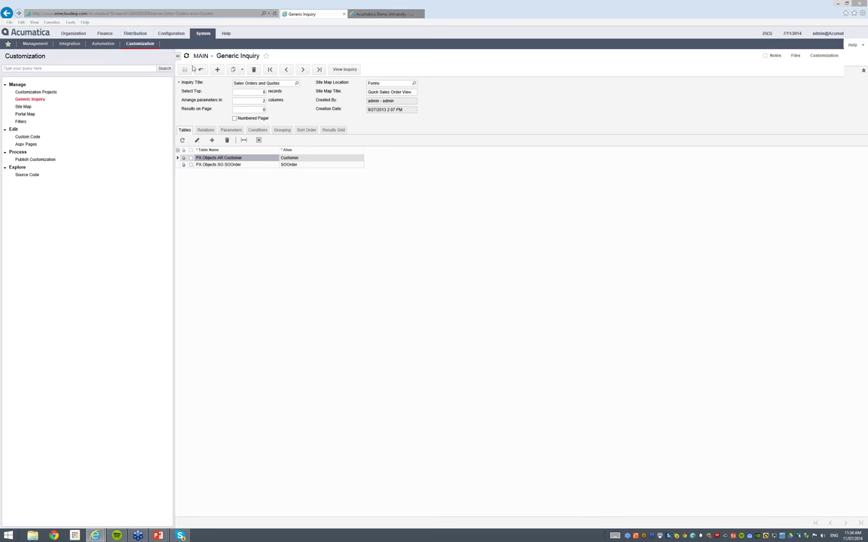
# Open Quick Sales Order View from Distribution > Sales Orders forms list
pyautogui.click(125, 35)
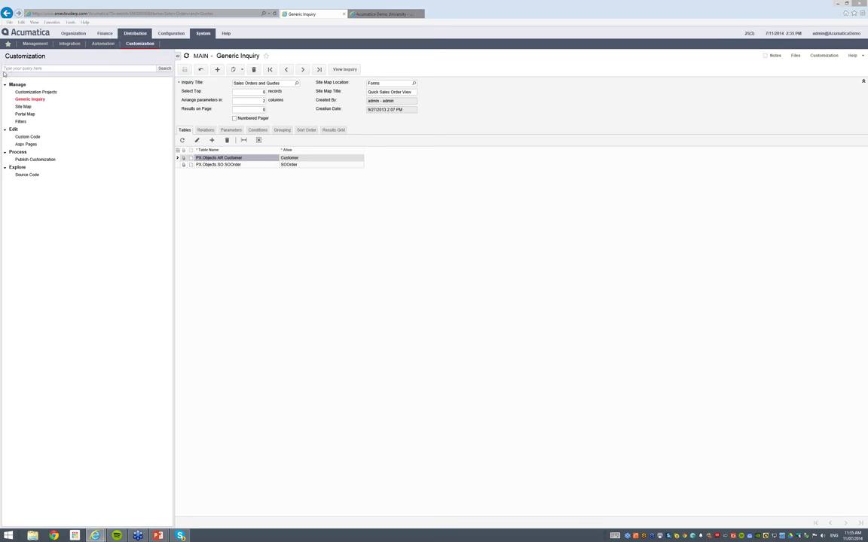
pyautogui.click(66, 44)
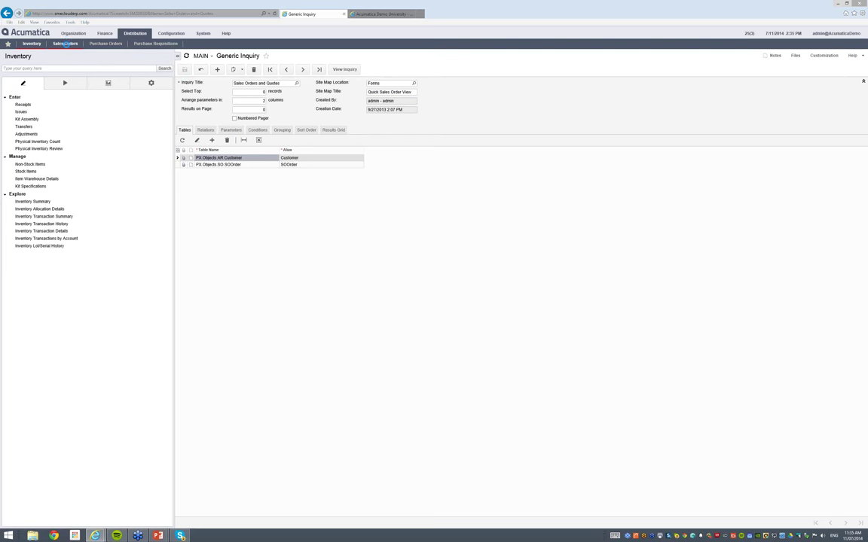
pyautogui.click(108, 82)
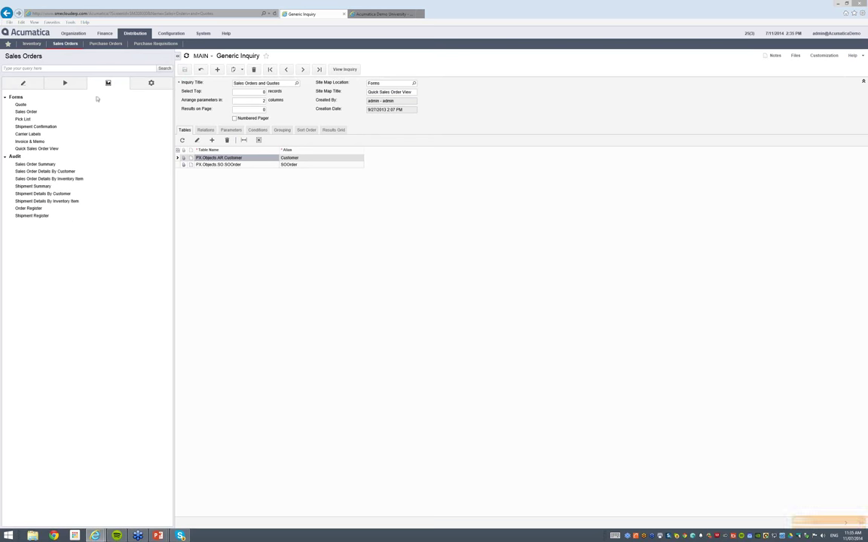
pyautogui.click(36, 149)
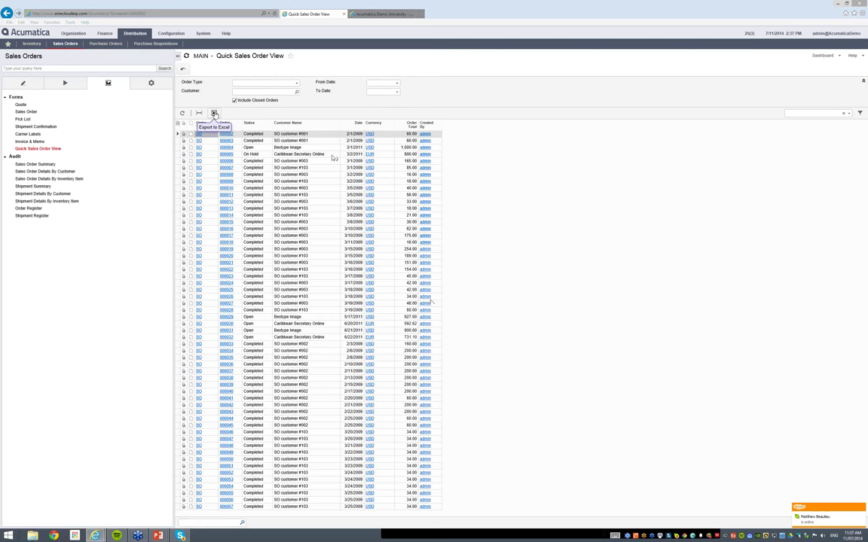
# Export the Quick Sales Order View list to Excel, then return to the PowerPoint lecture agenda slide
pyautogui.click(214, 113)
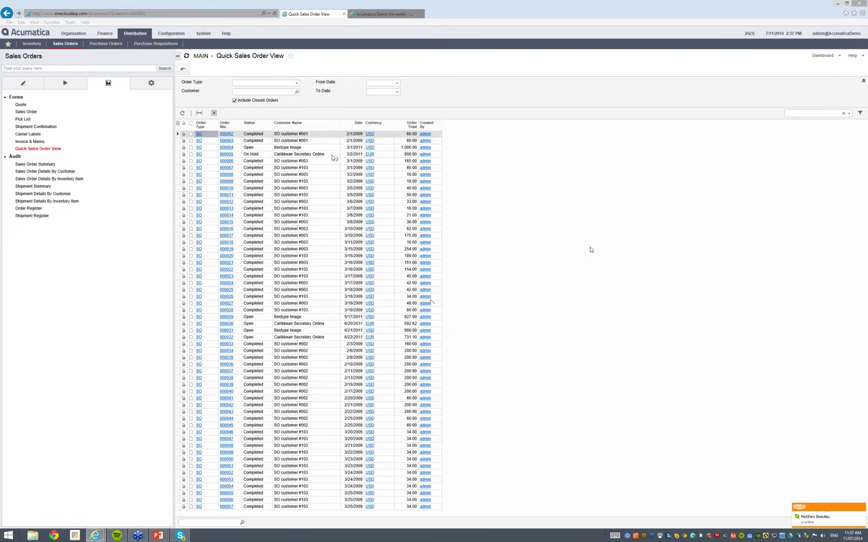
pyautogui.moveTo(159, 535)
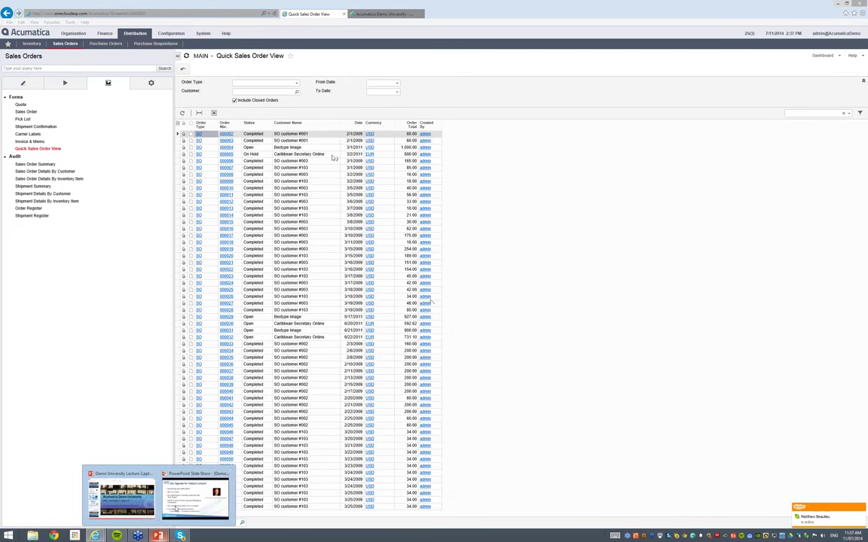
pyautogui.click(195, 496)
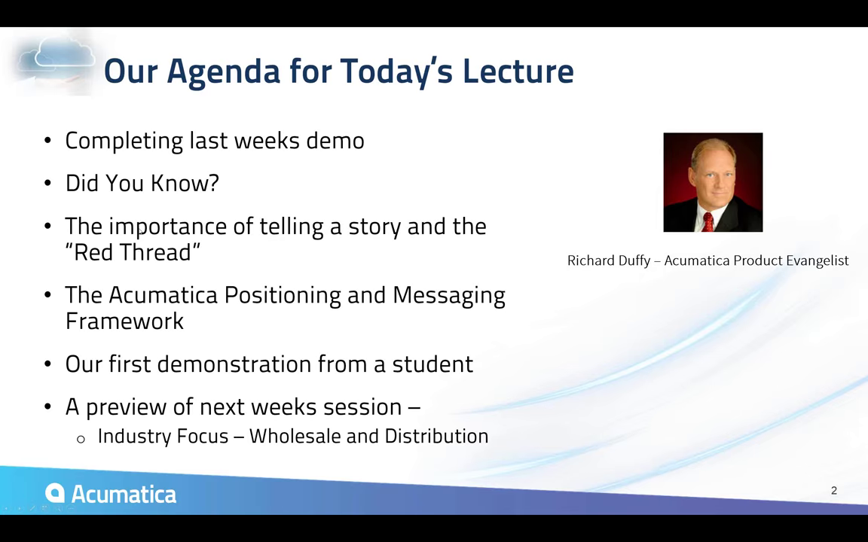